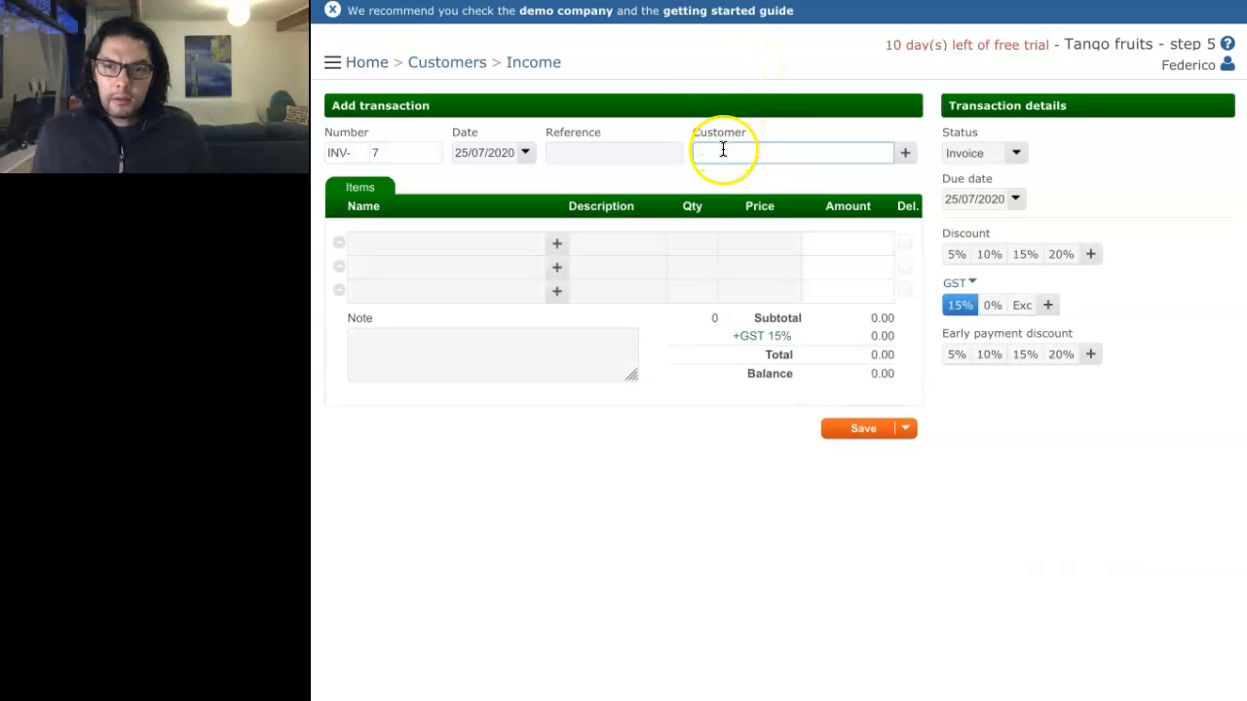
Step: Set the invoice's customer to Counter sales and add Pears as the first item with quantity 20
text(Courier sales)
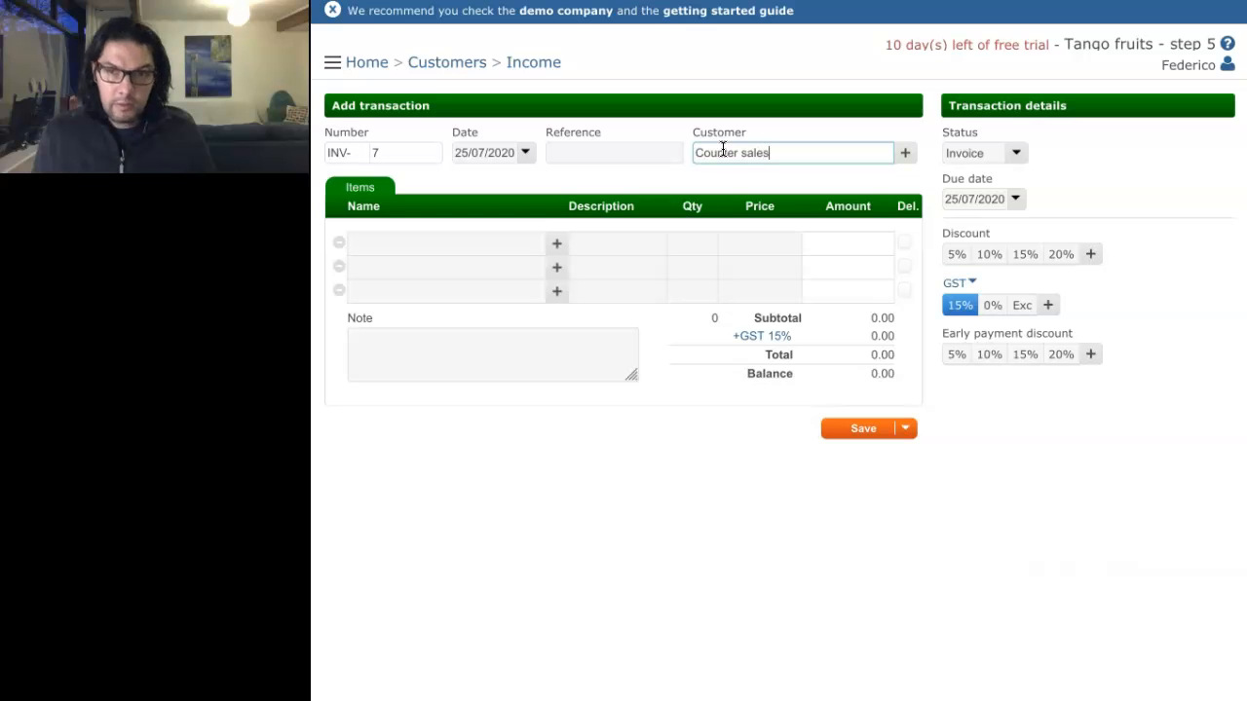
click(769, 156)
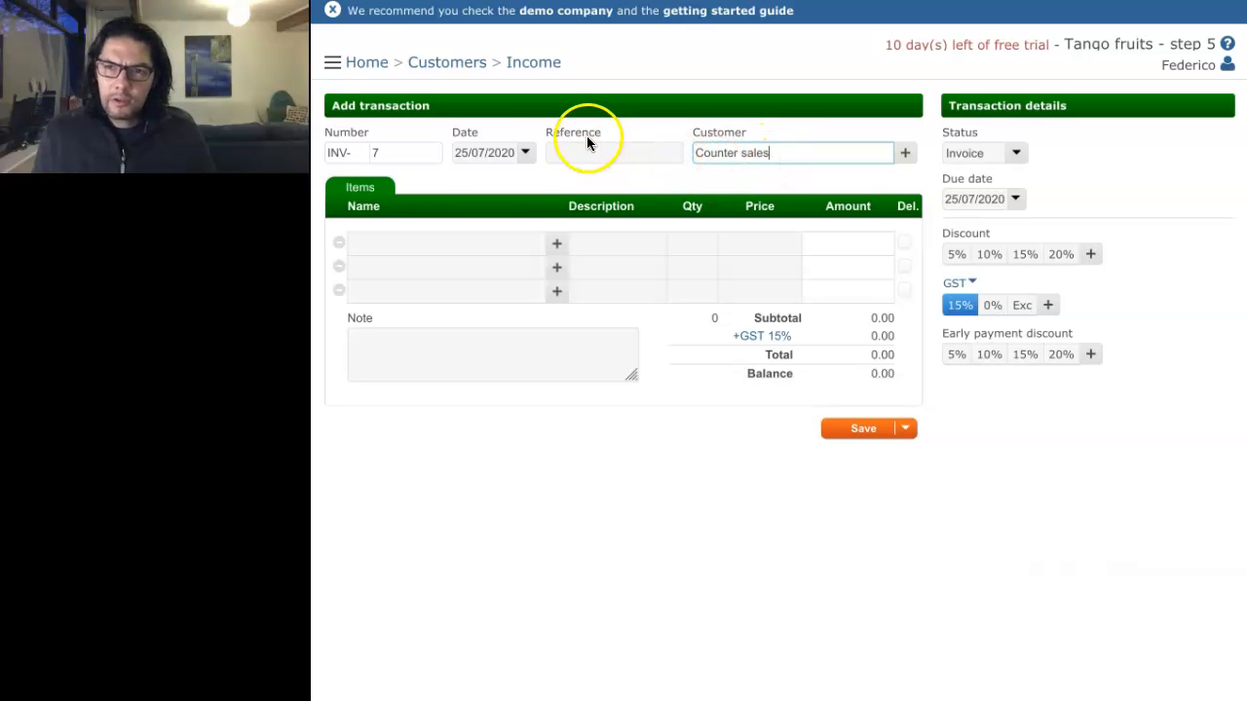
click(425, 242)
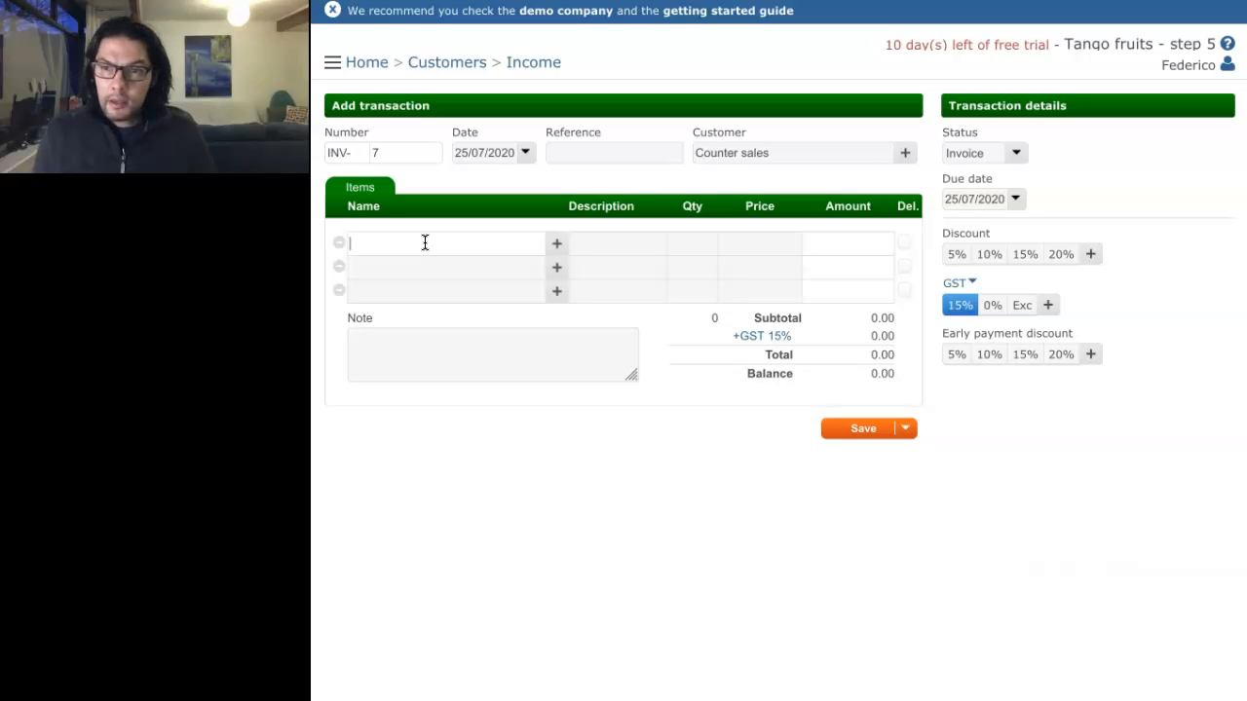
text(pear)
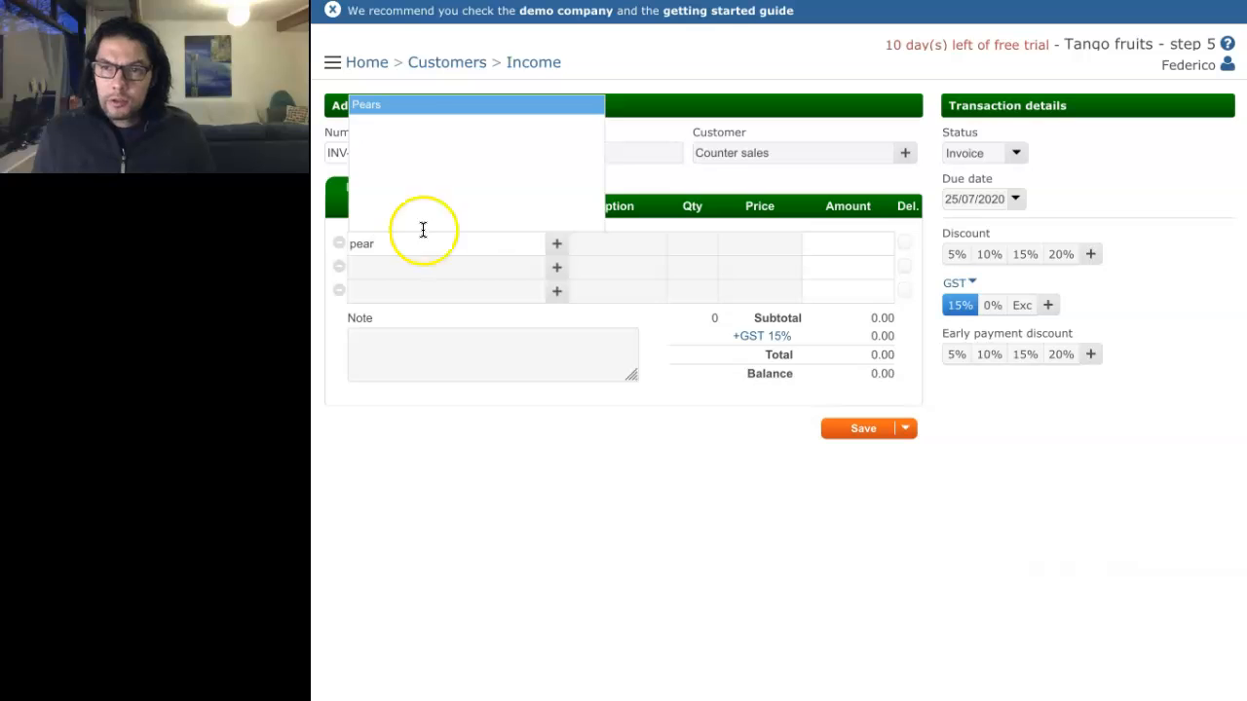
click(393, 111)
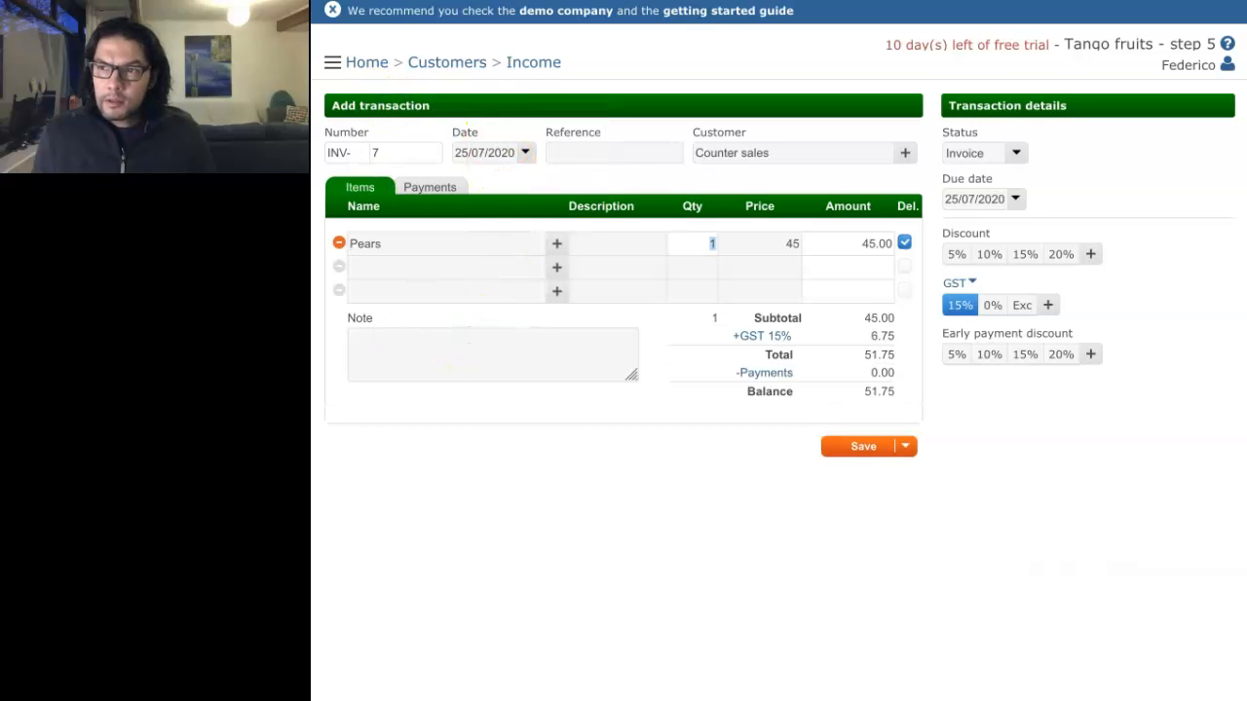
click(704, 242)
text(20)
key(Tab)
key(Tab)
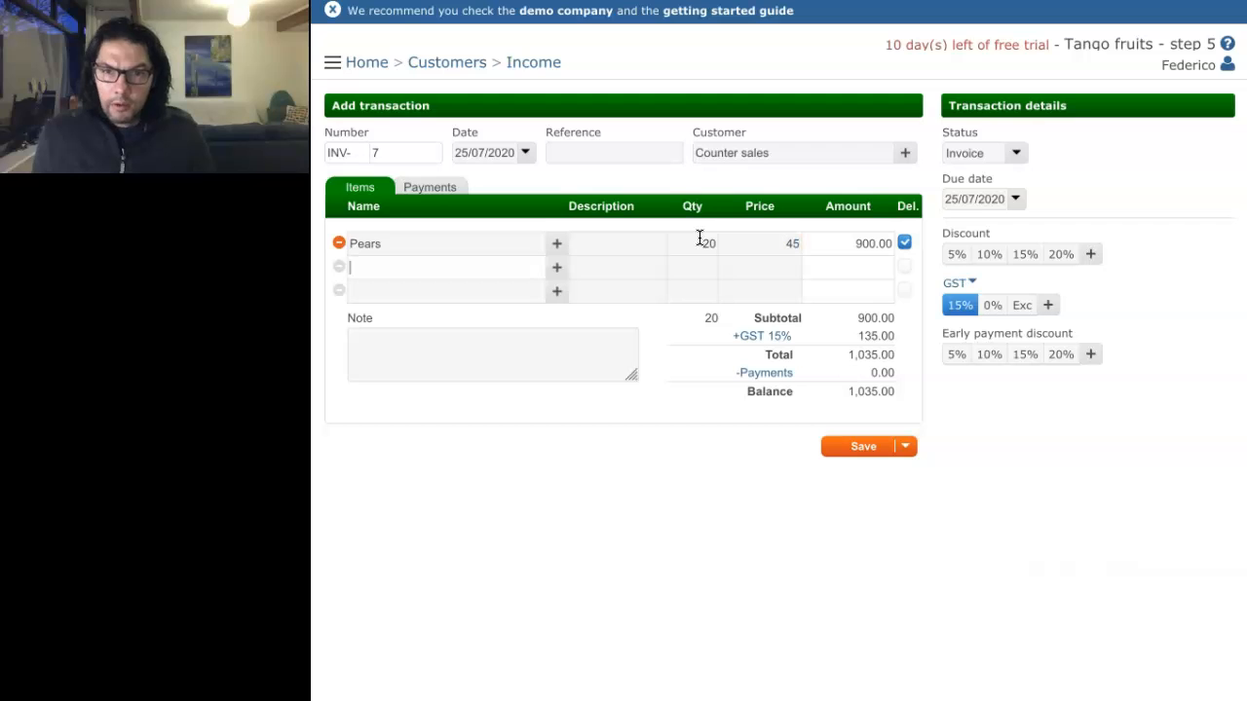
Step: Add Apples as the second item of the Counter sales invoice with quantity 25
text(app)
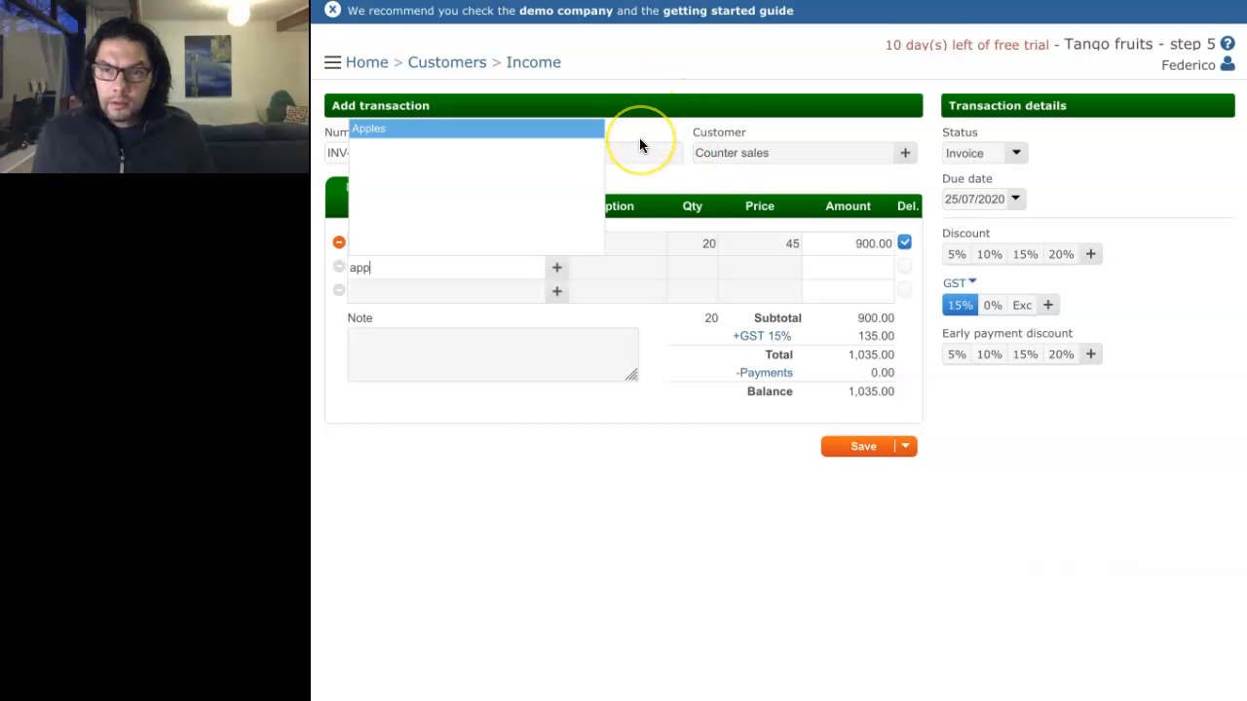
key(Return)
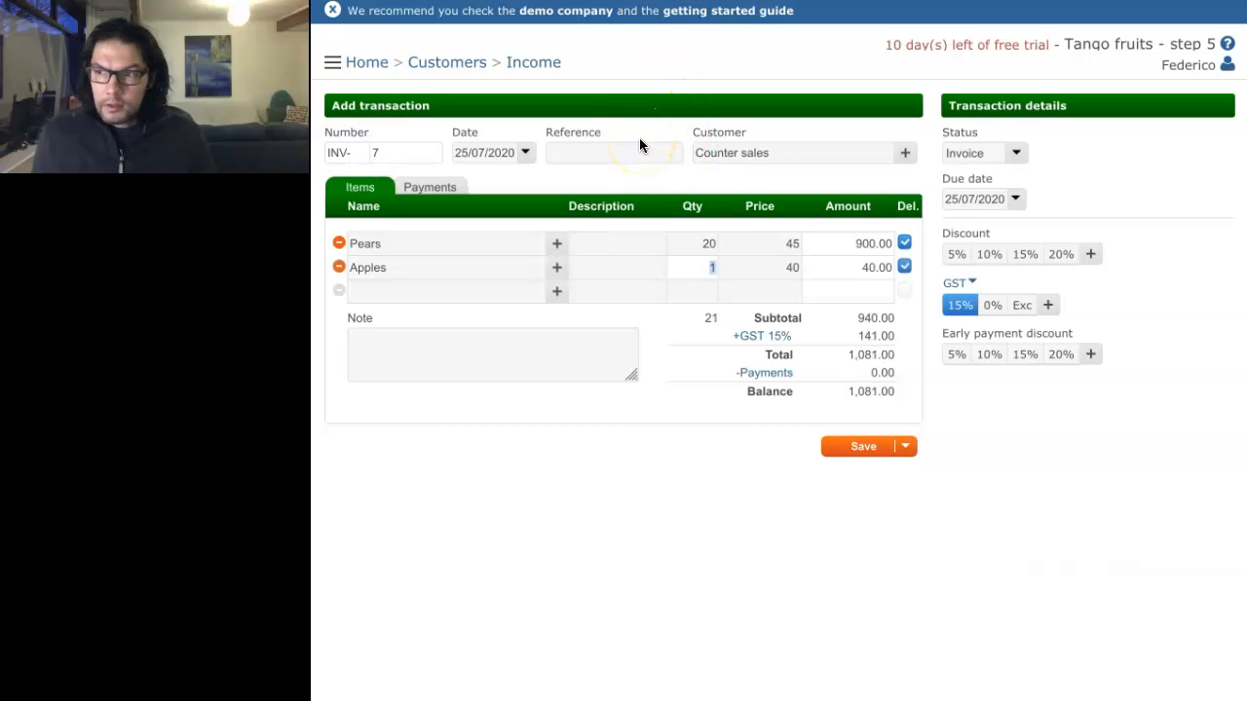
text(25)
key(Tab)
key(Tab)
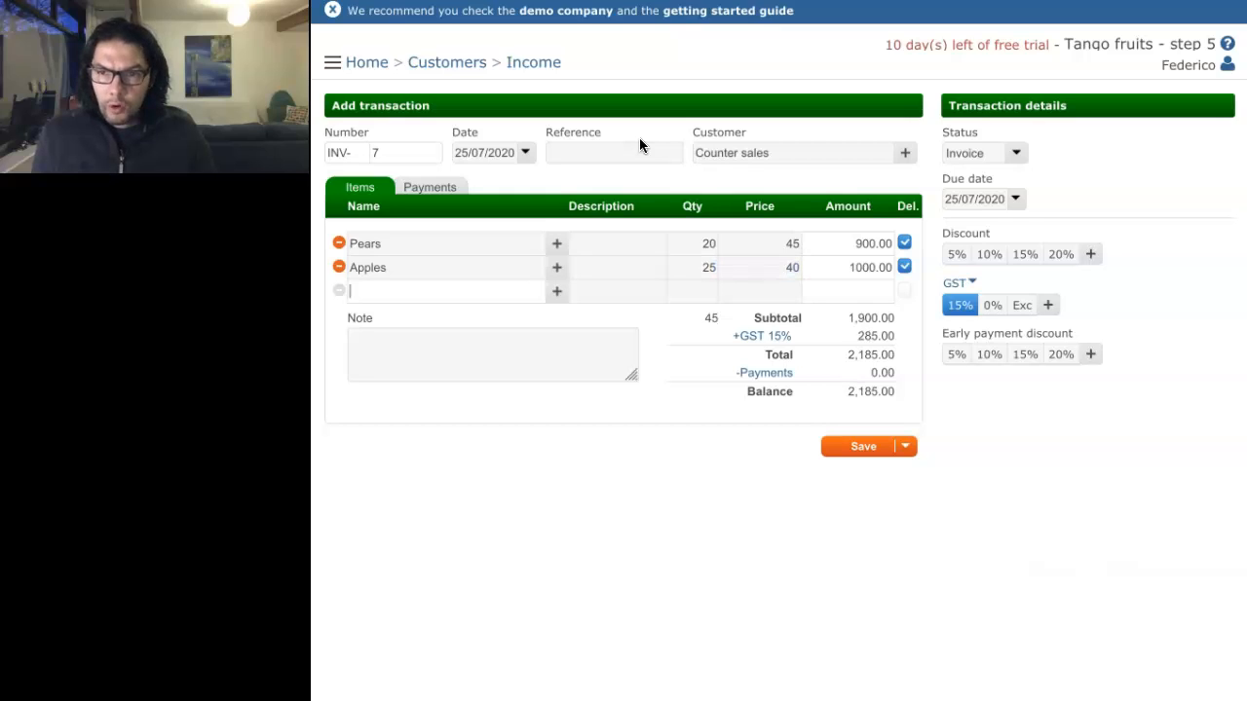
Step: Add Oranges as the third item of the Counter sales invoice with quantity 15
text(orange)
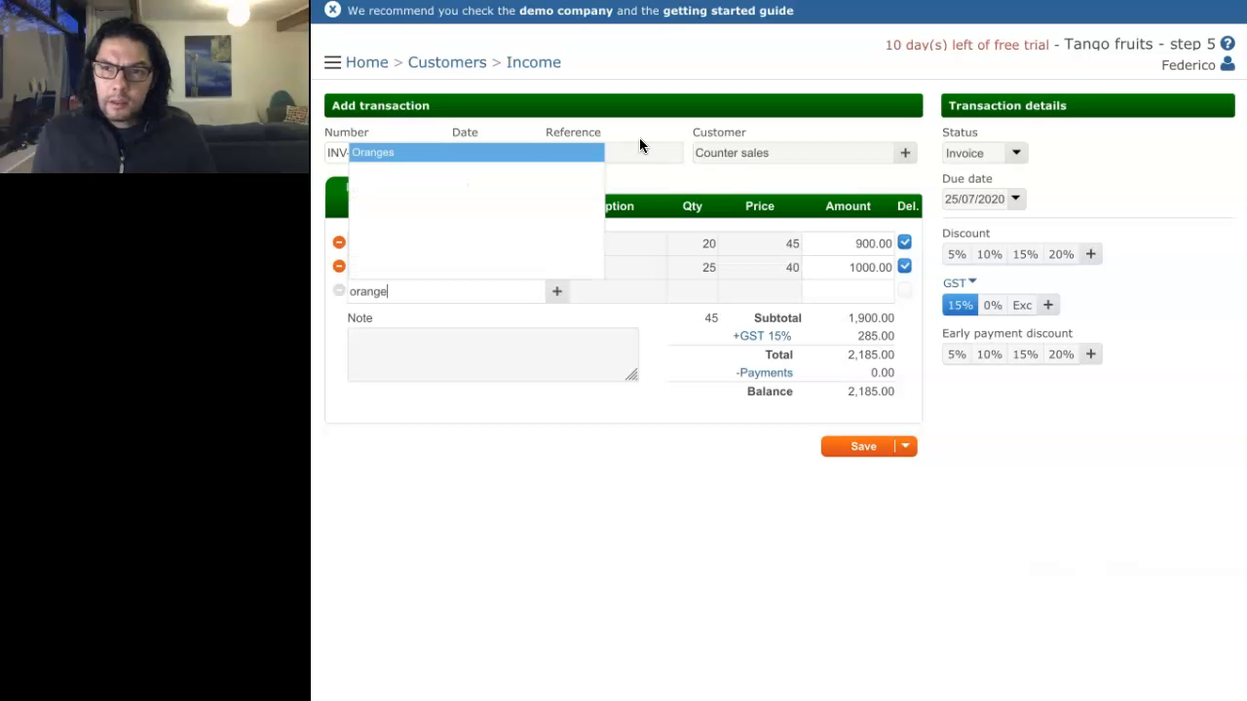
key(Return)
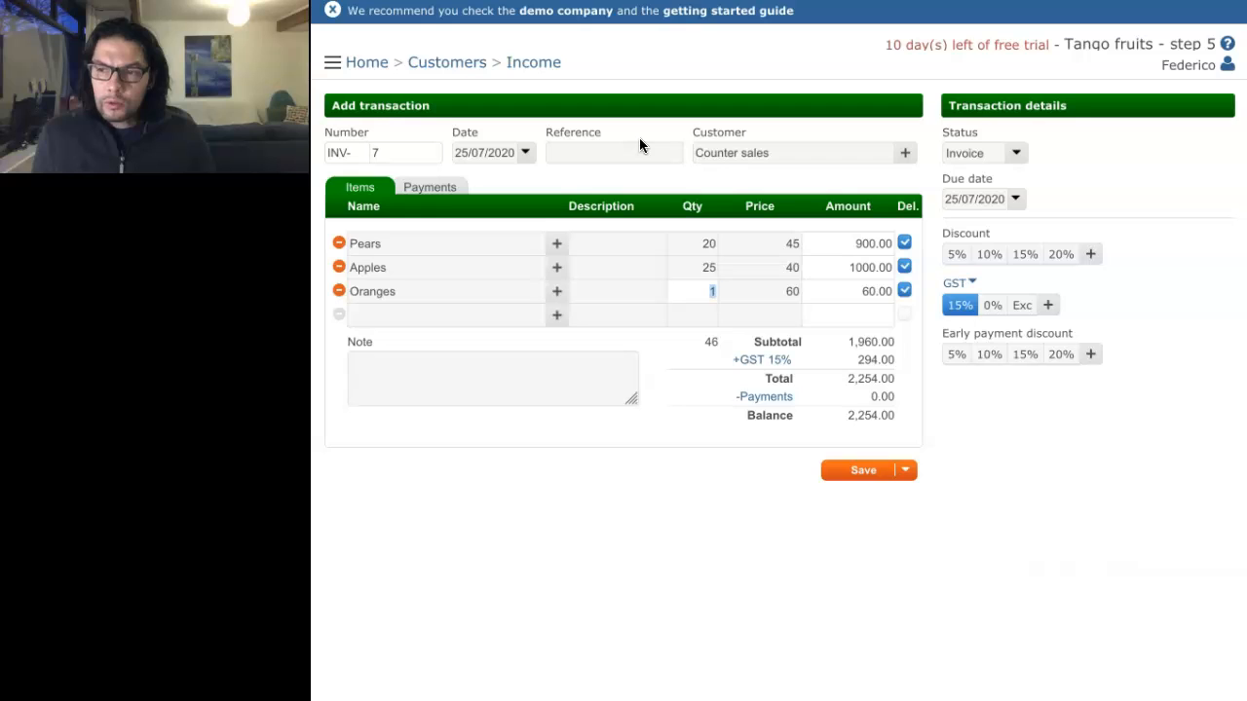
text(15)
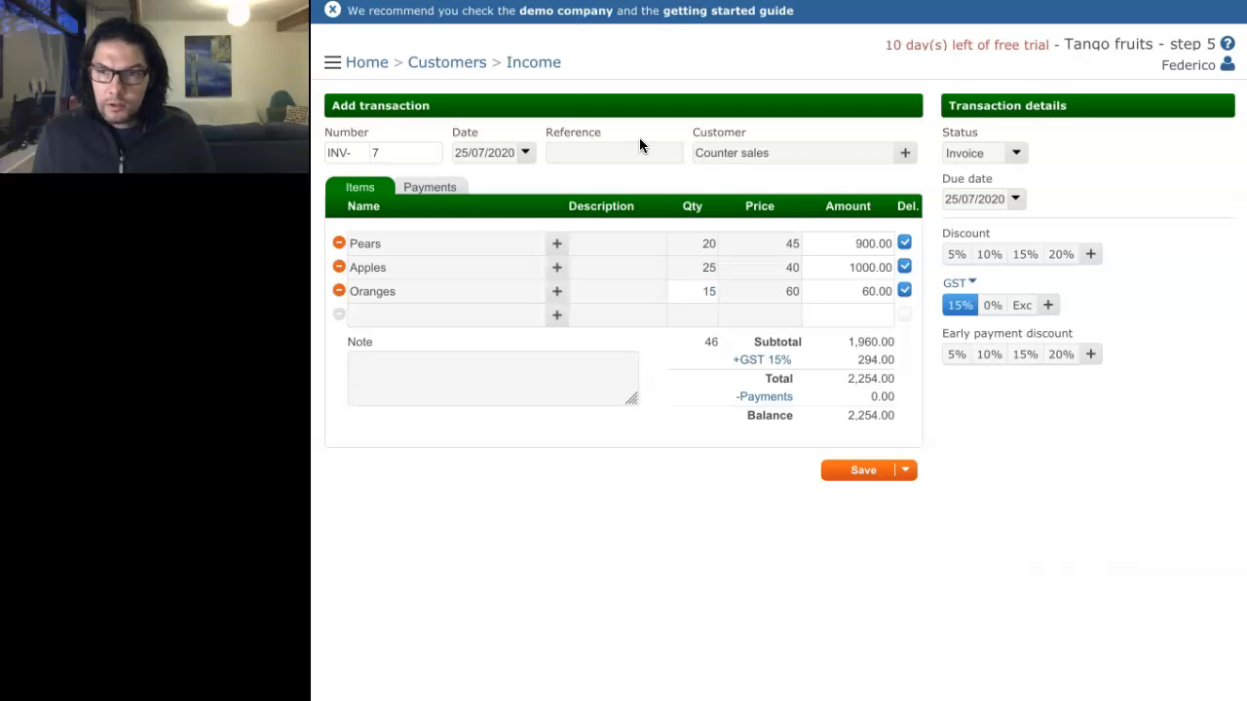
key(Return)
key(Return)
Step: Add Tomatoes as the fourth item of the Counter sales invoice with quantity 10
text(toma)
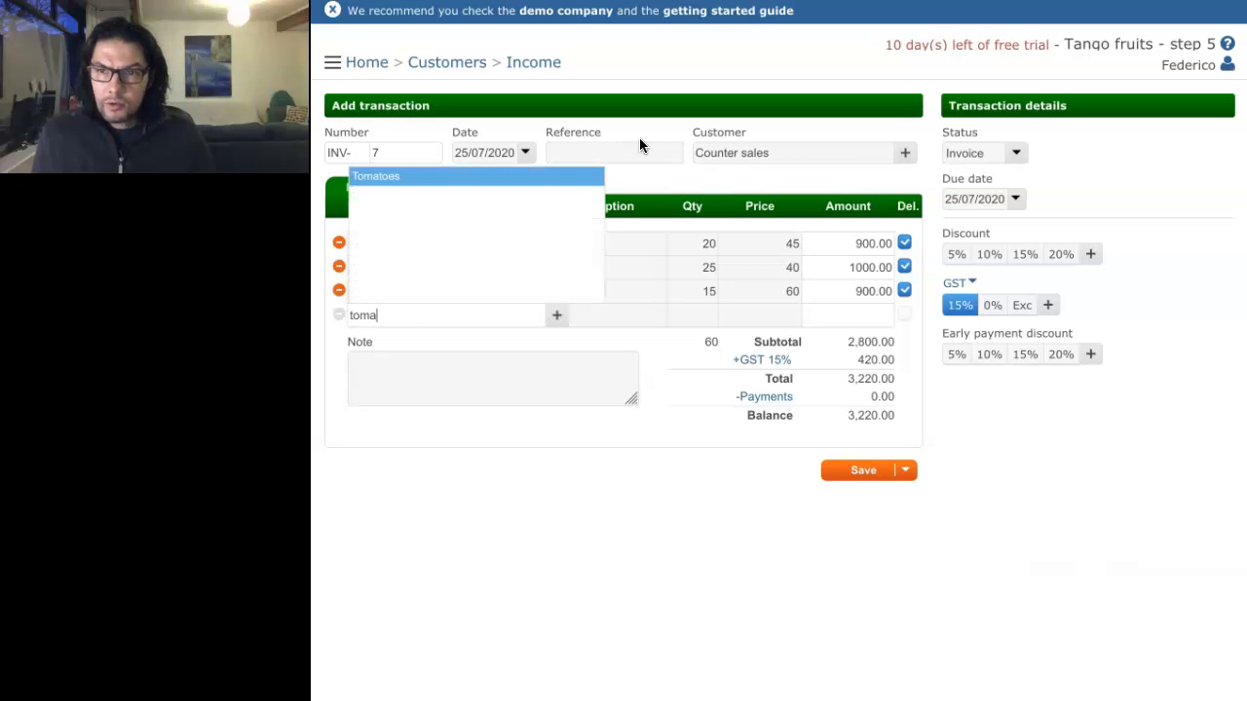
key(Return)
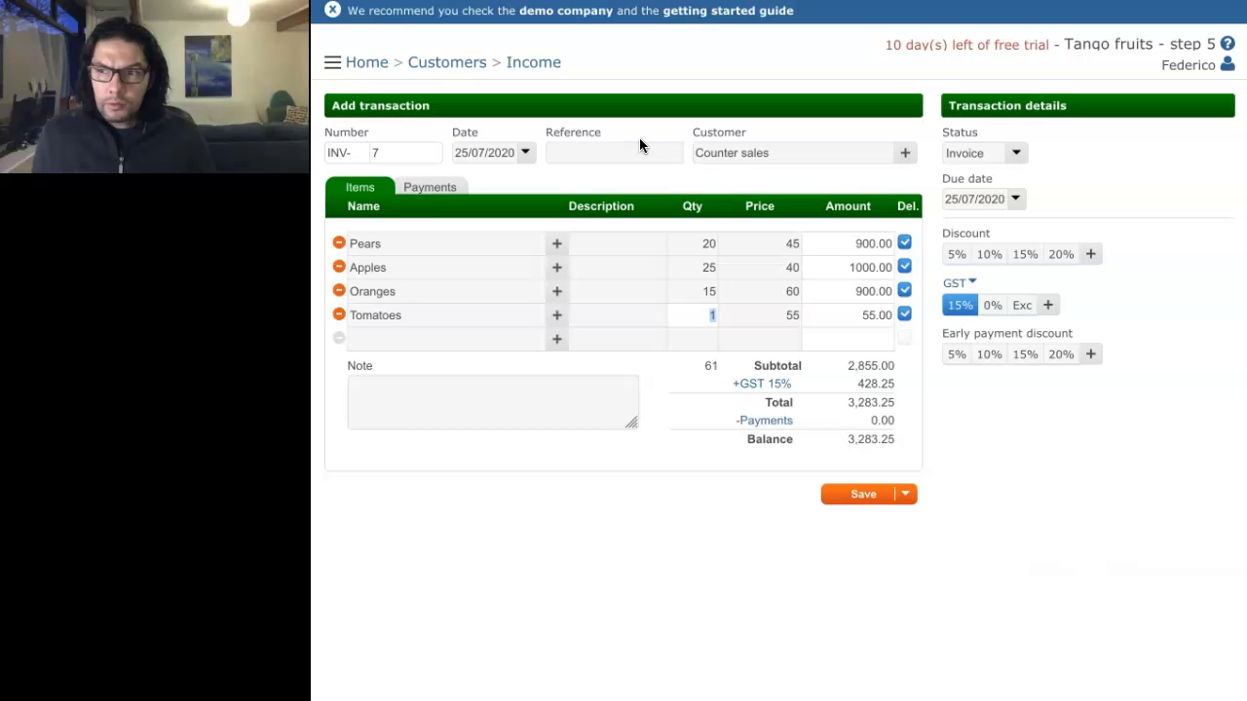
text(10)
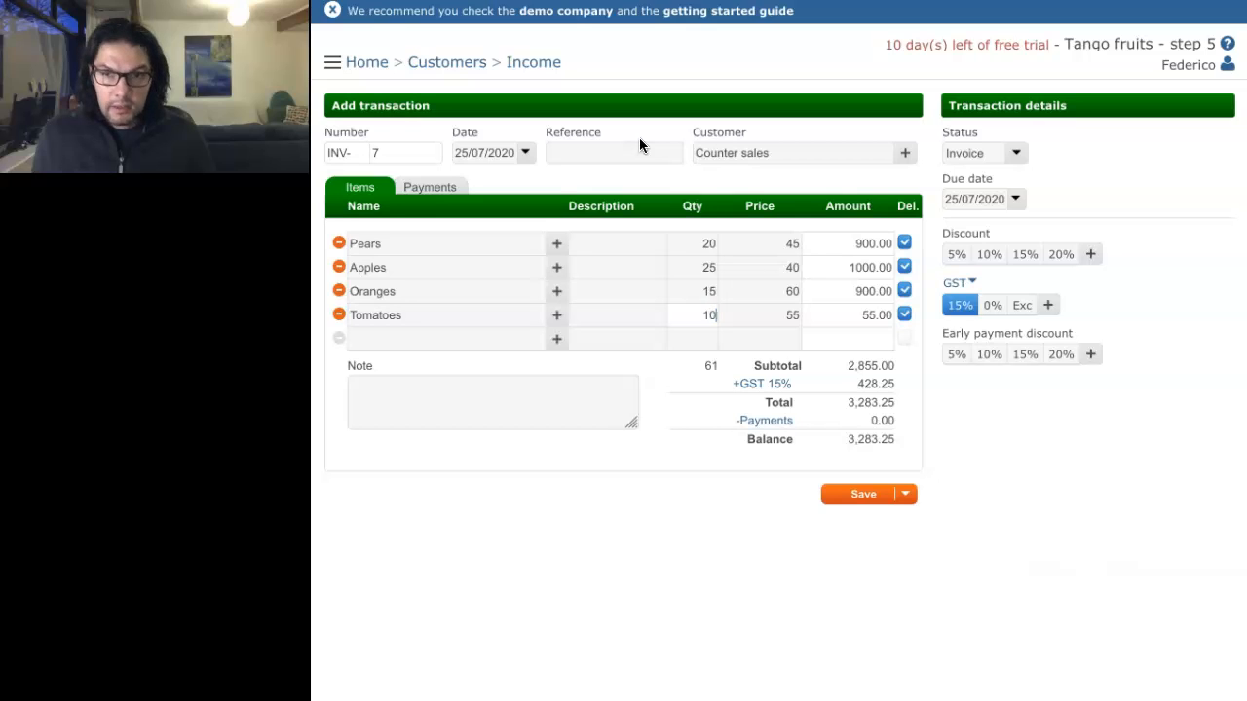
key(Tab)
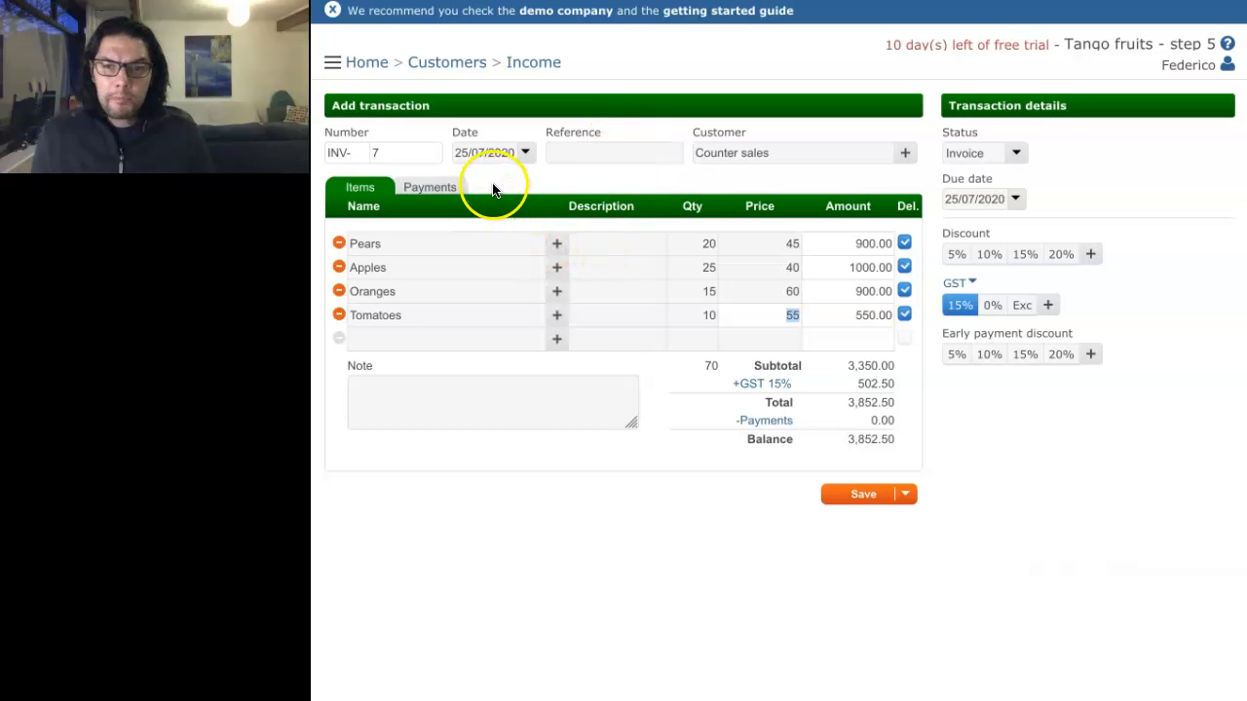
Step: Record a payment of the full balance into the Petty cash account and save the invoice
click(445, 187)
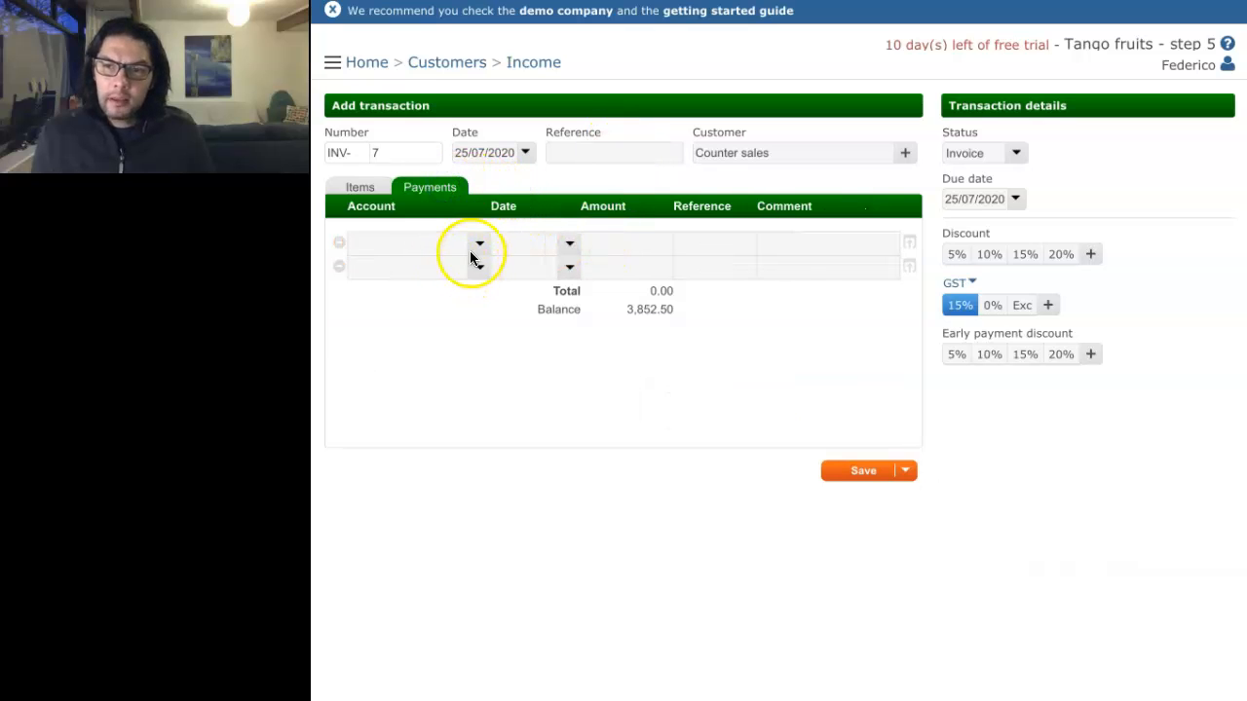
click(474, 244)
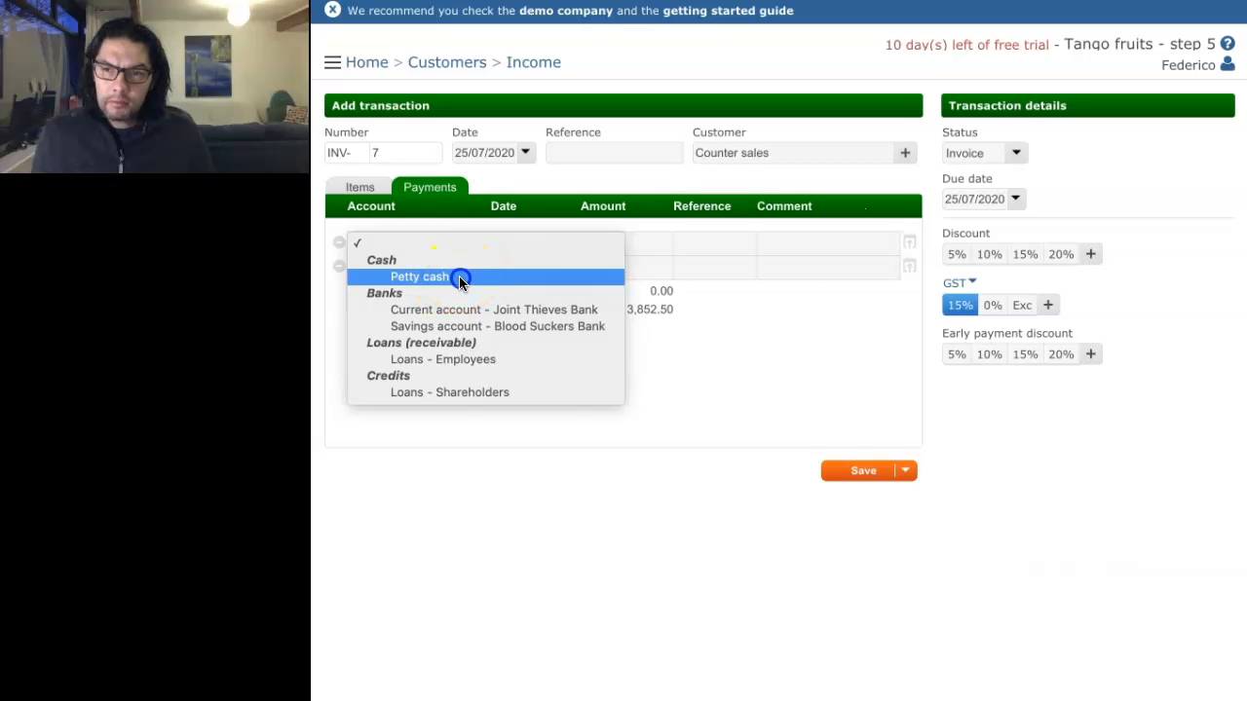
click(459, 276)
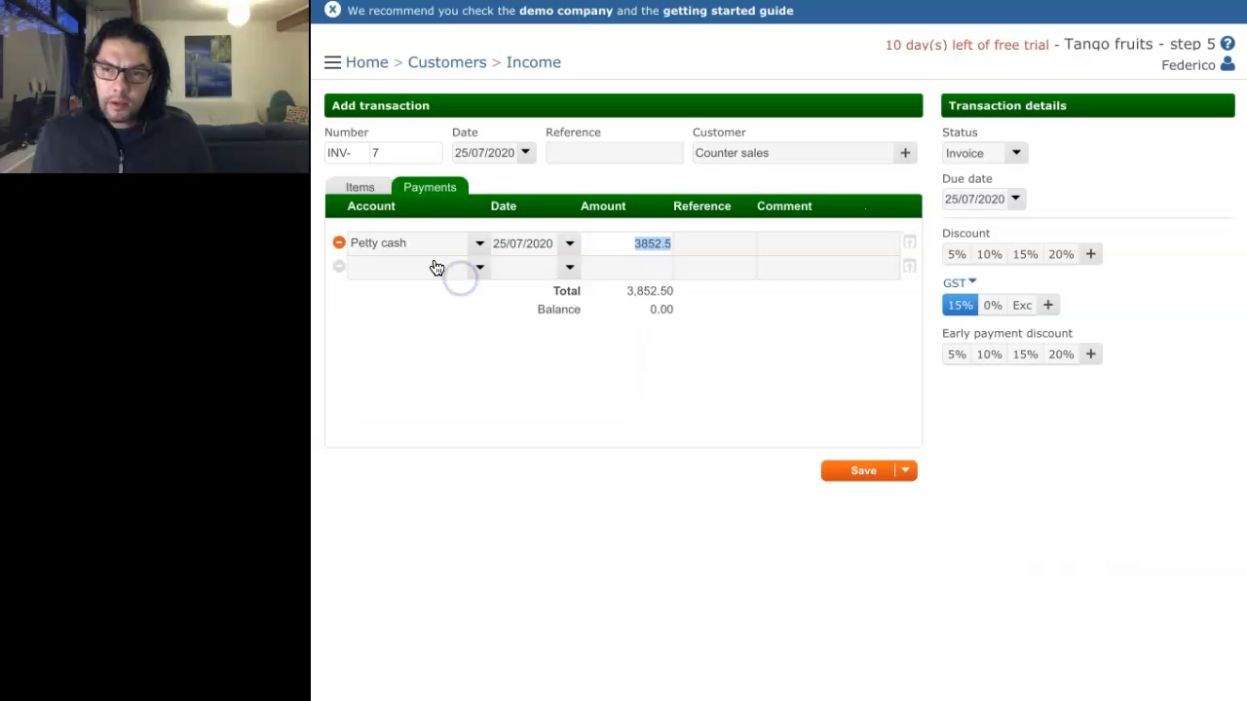
click(382, 189)
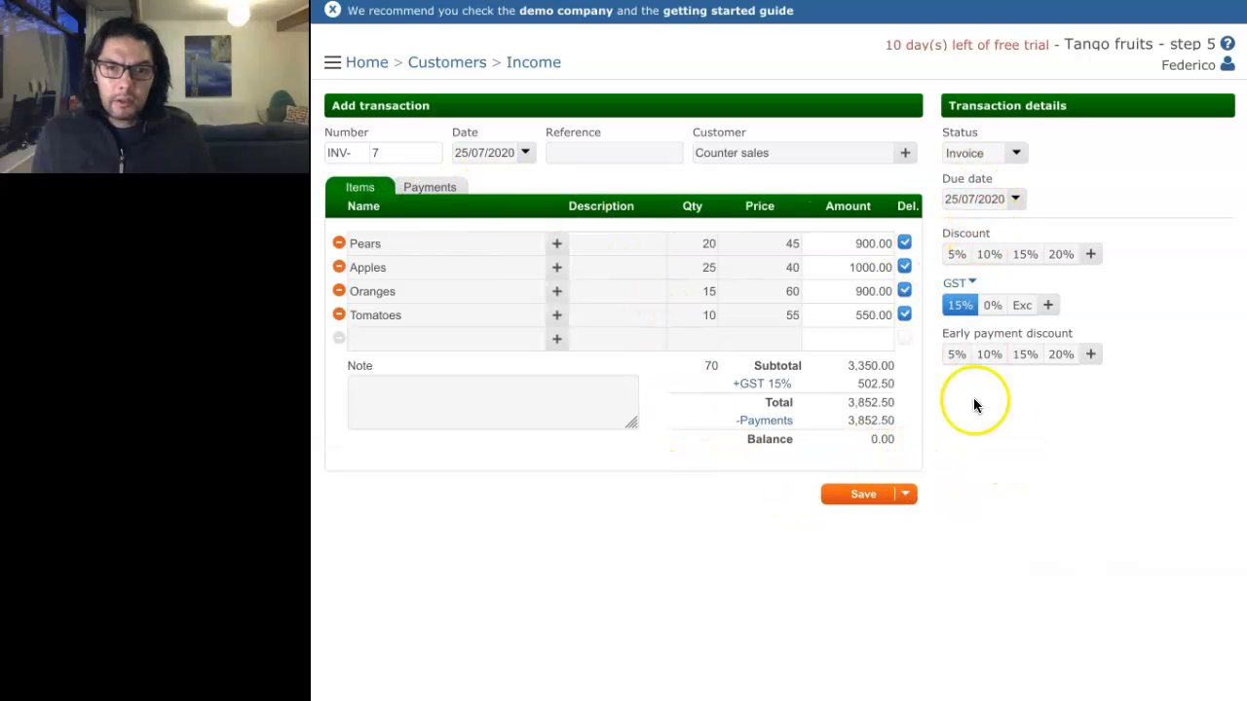
click(866, 496)
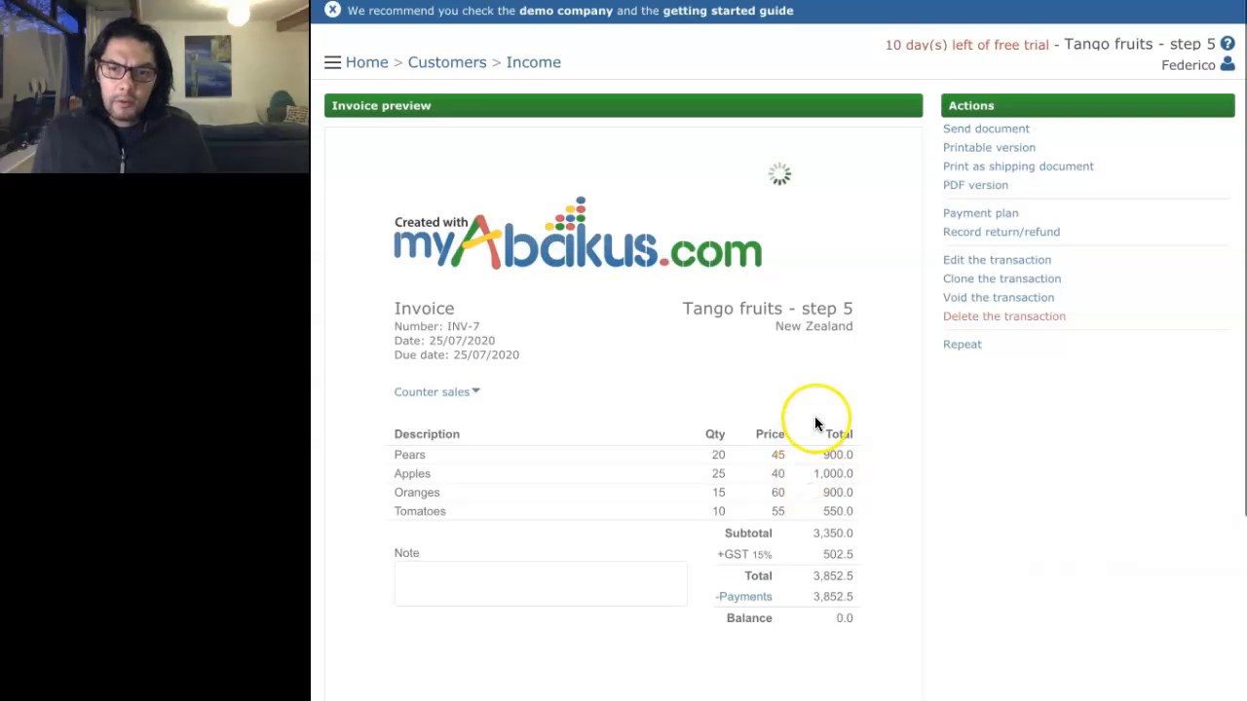
Step: Return to the income list and start a new transaction with Supermarket Fresh as the customer
click(532, 69)
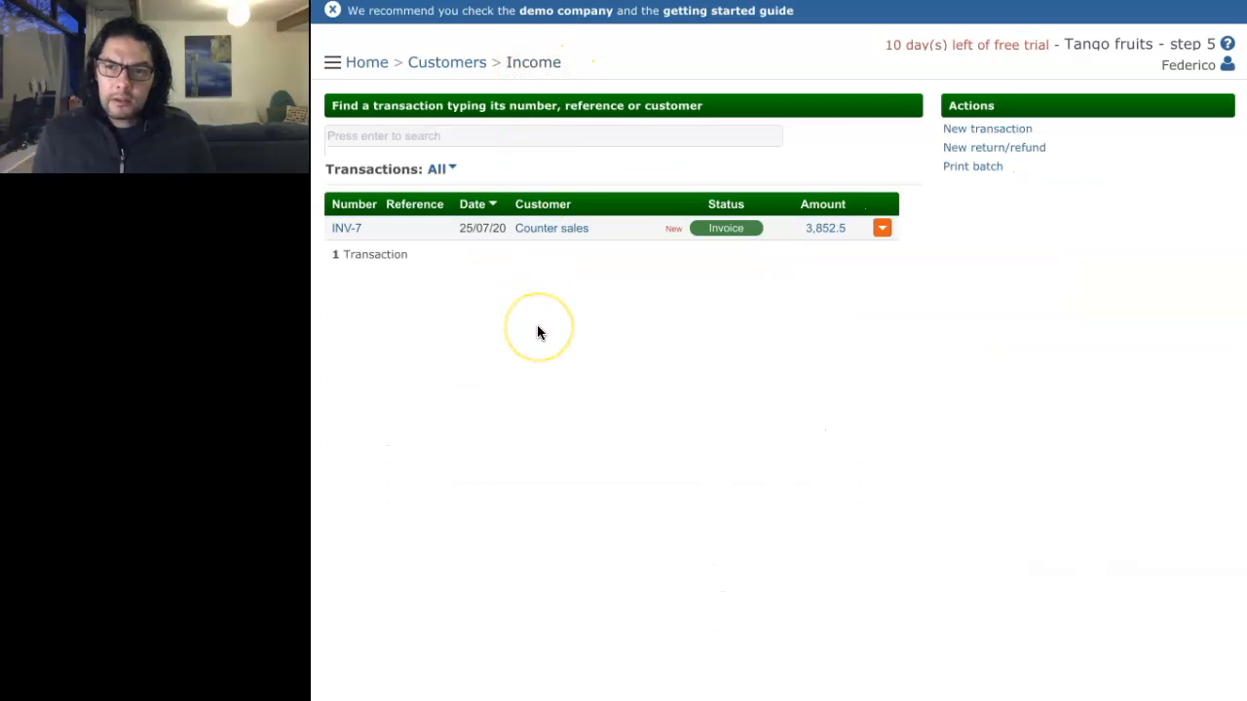
click(987, 136)
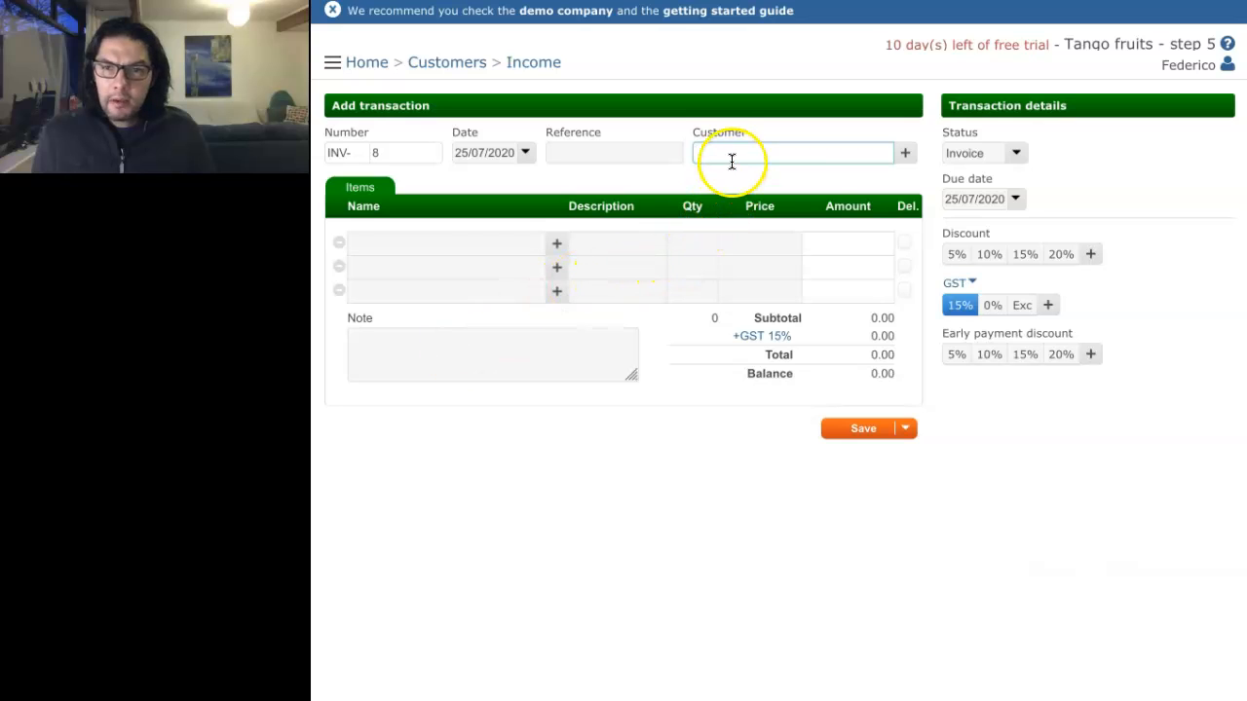
text(Su)
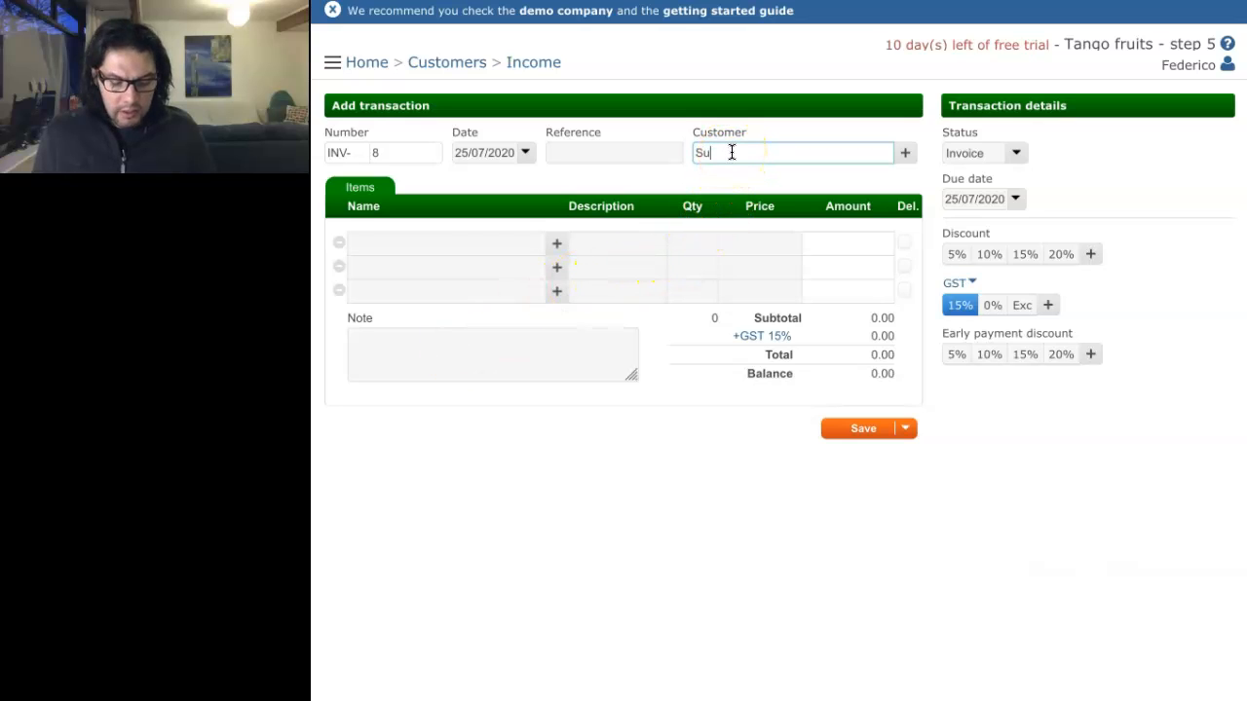
text(perbarket F)
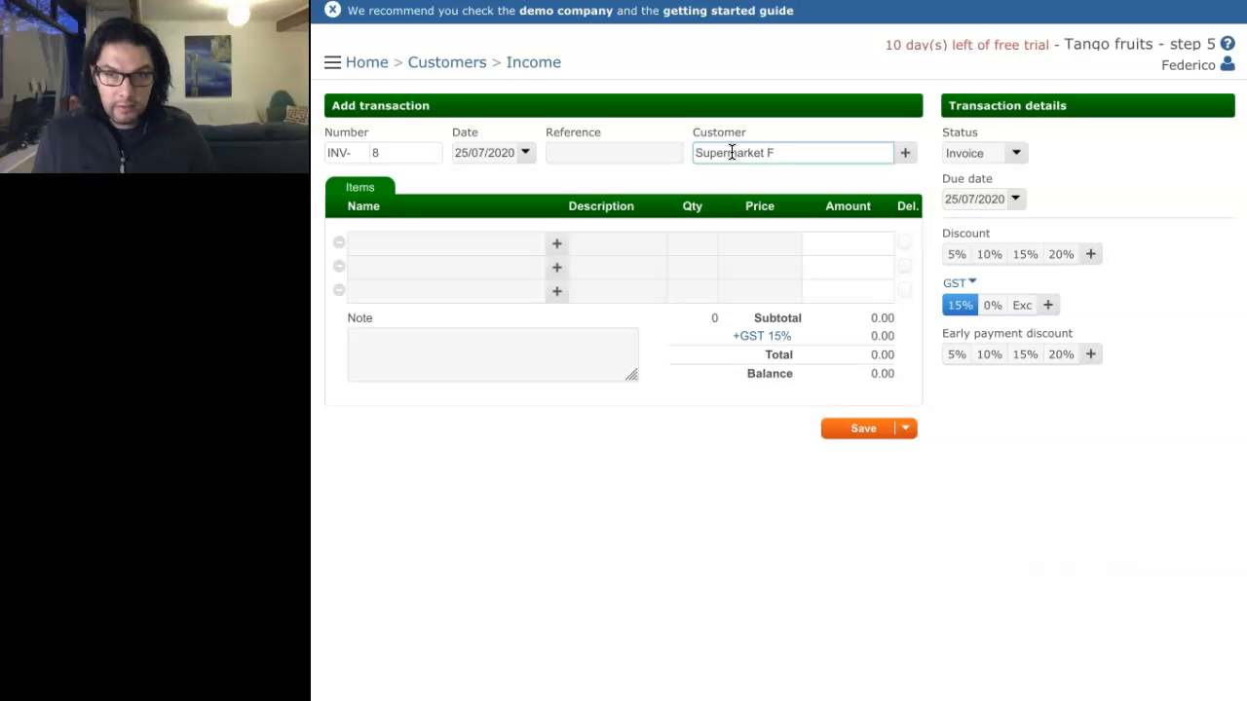
text(resh)
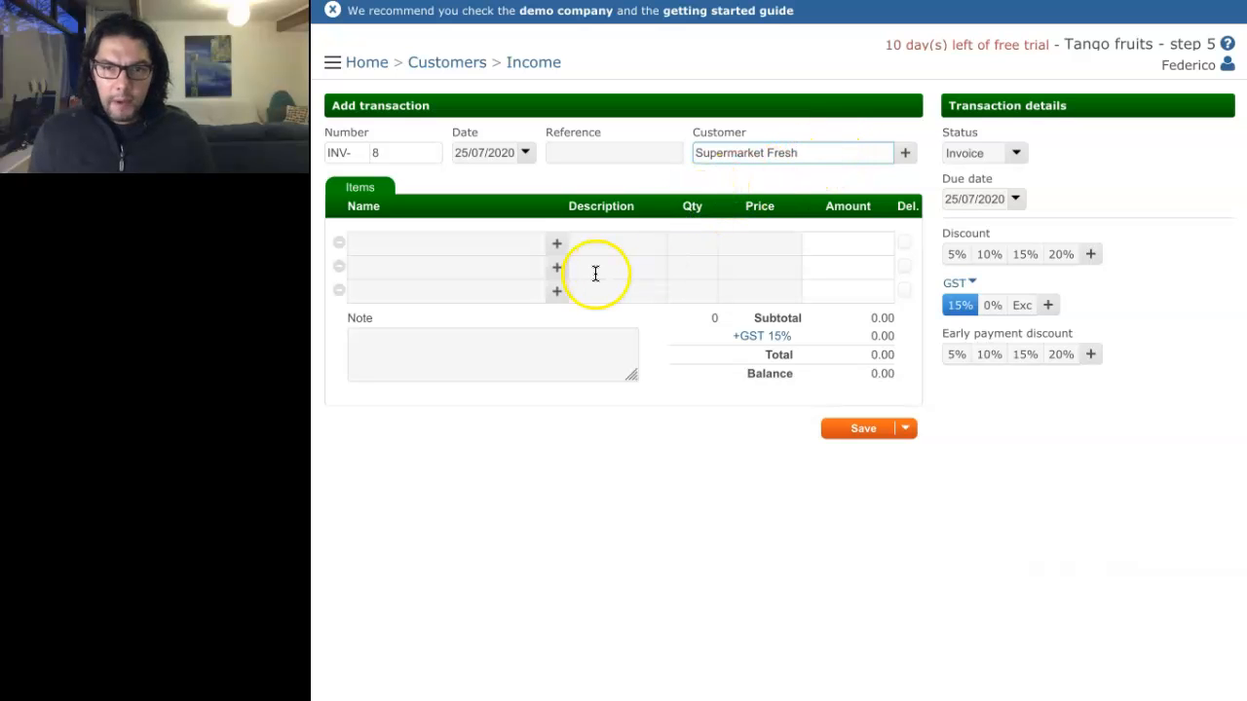
Step: Create Supermarket Fresh as a new customer with the Big retailer price list and save it
click(904, 162)
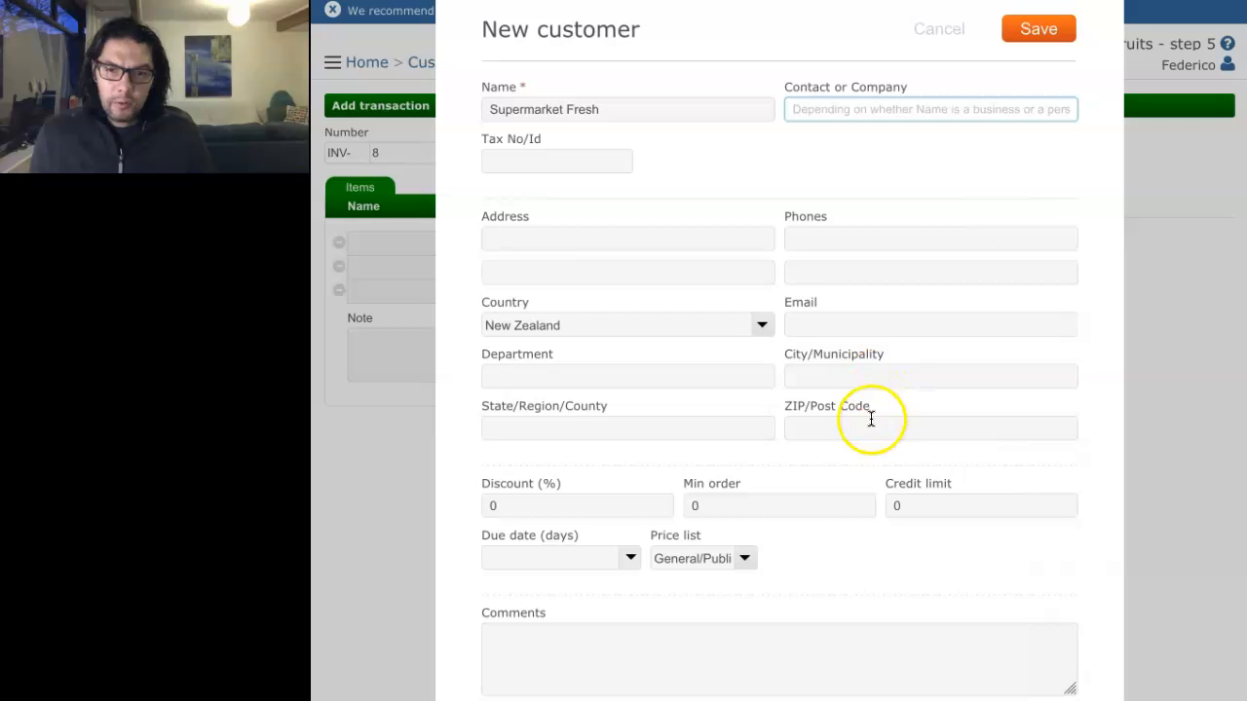
click(746, 551)
click(715, 566)
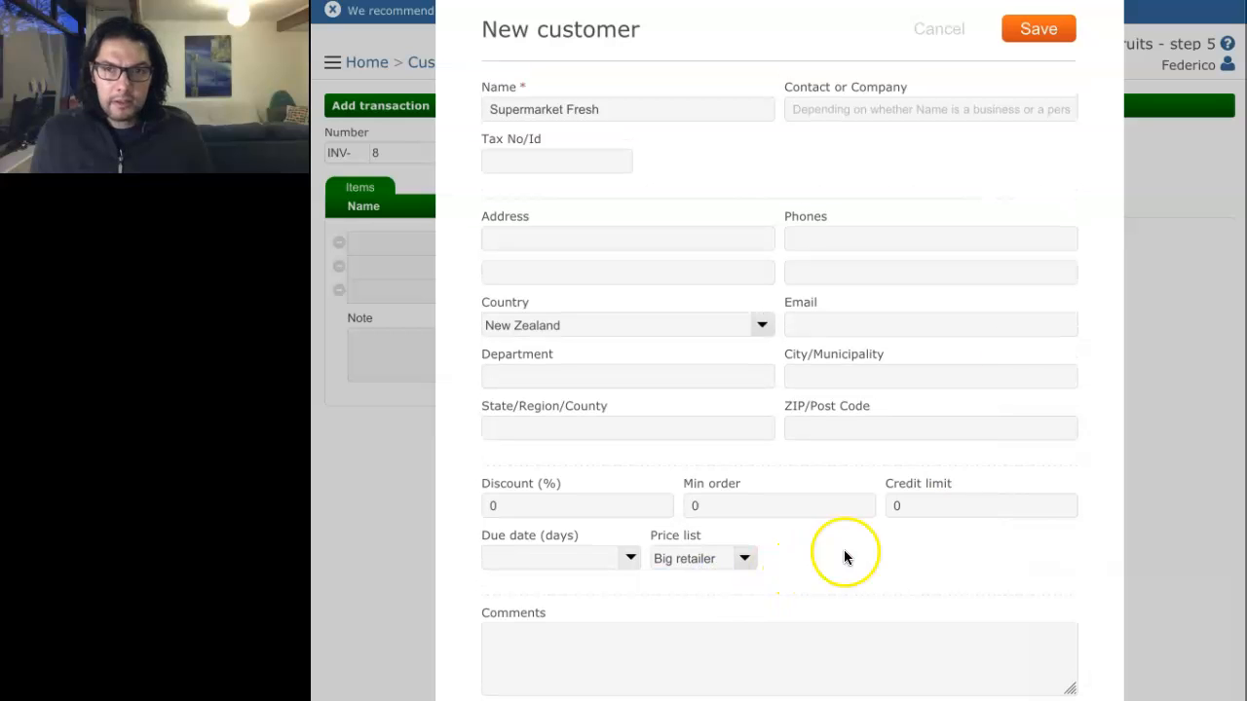
click(1035, 35)
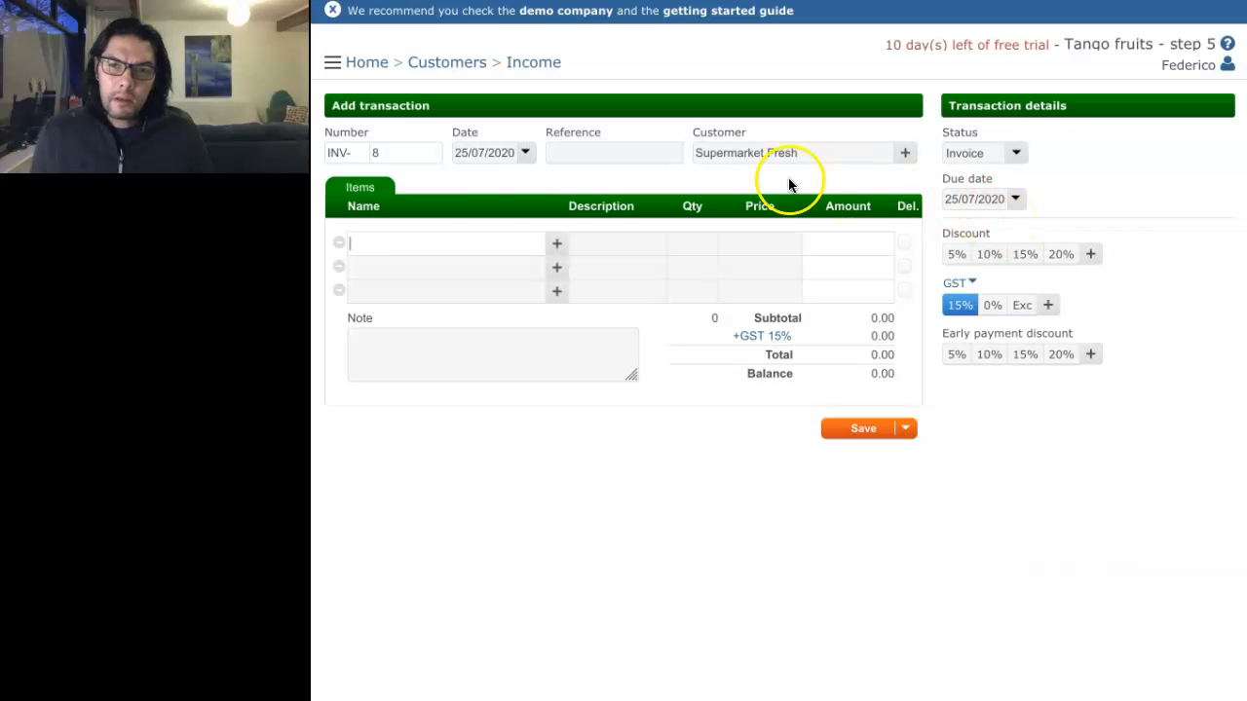
Step: Add Pears as the first item of the Supermarket Fresh invoice with quantity 18
click(412, 241)
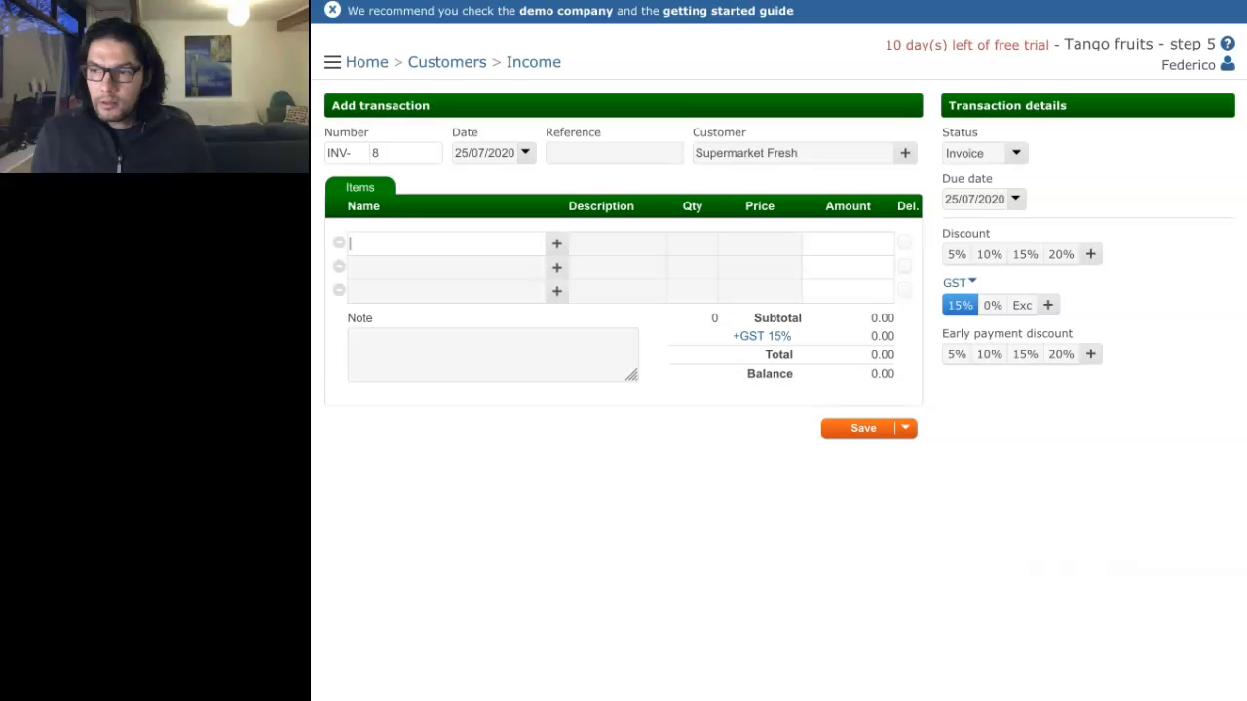
text(pears)
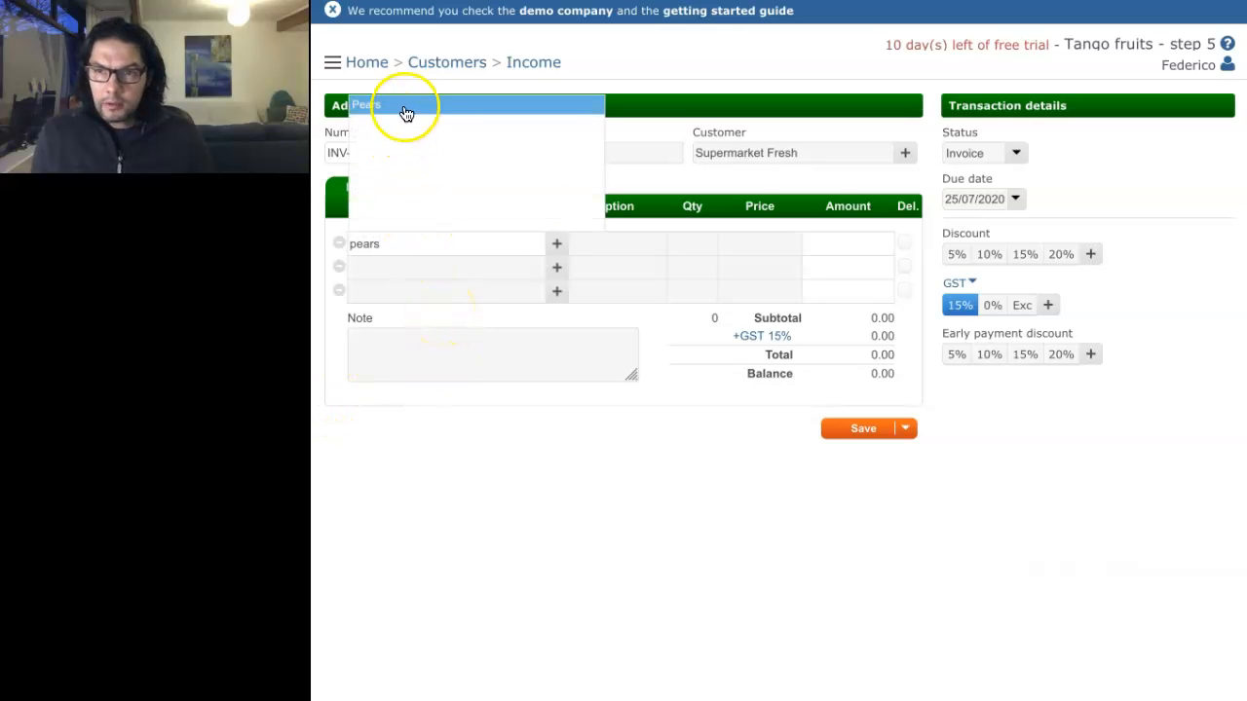
click(405, 105)
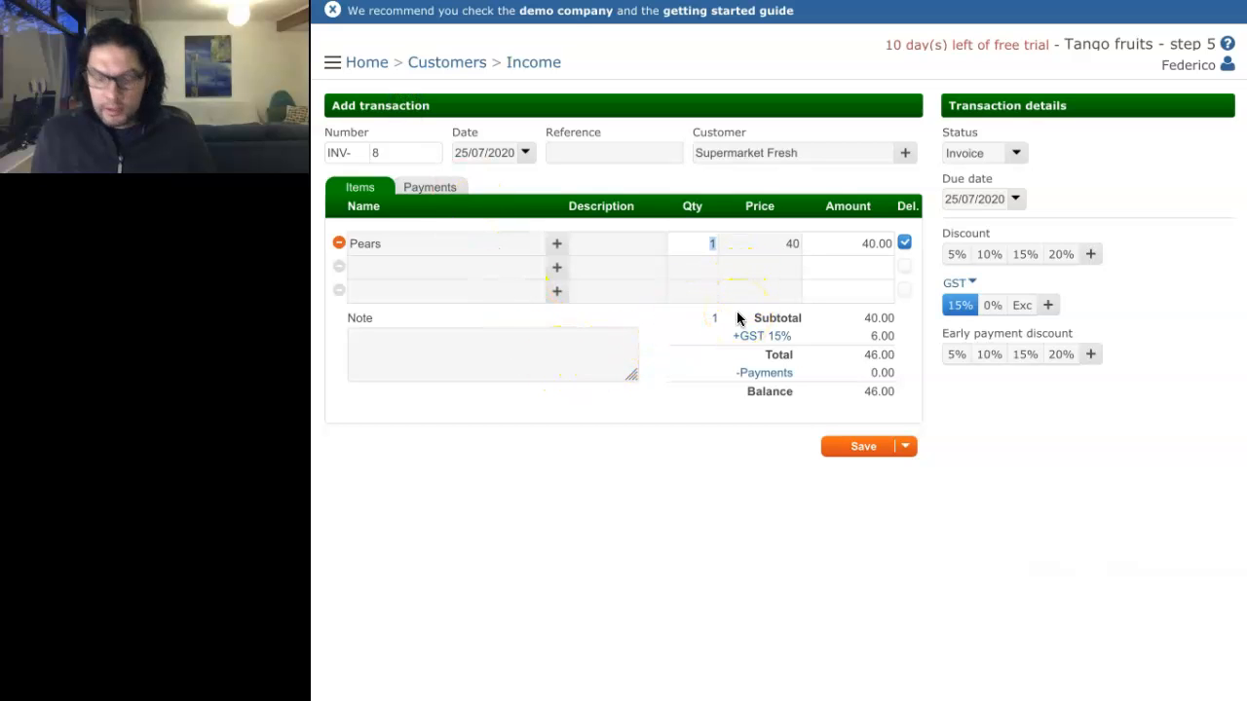
text(18)
key(Tab)
key(Tab)
Step: Add Apples as the second item of the Supermarket Fresh invoice with quantity 27
text(app)
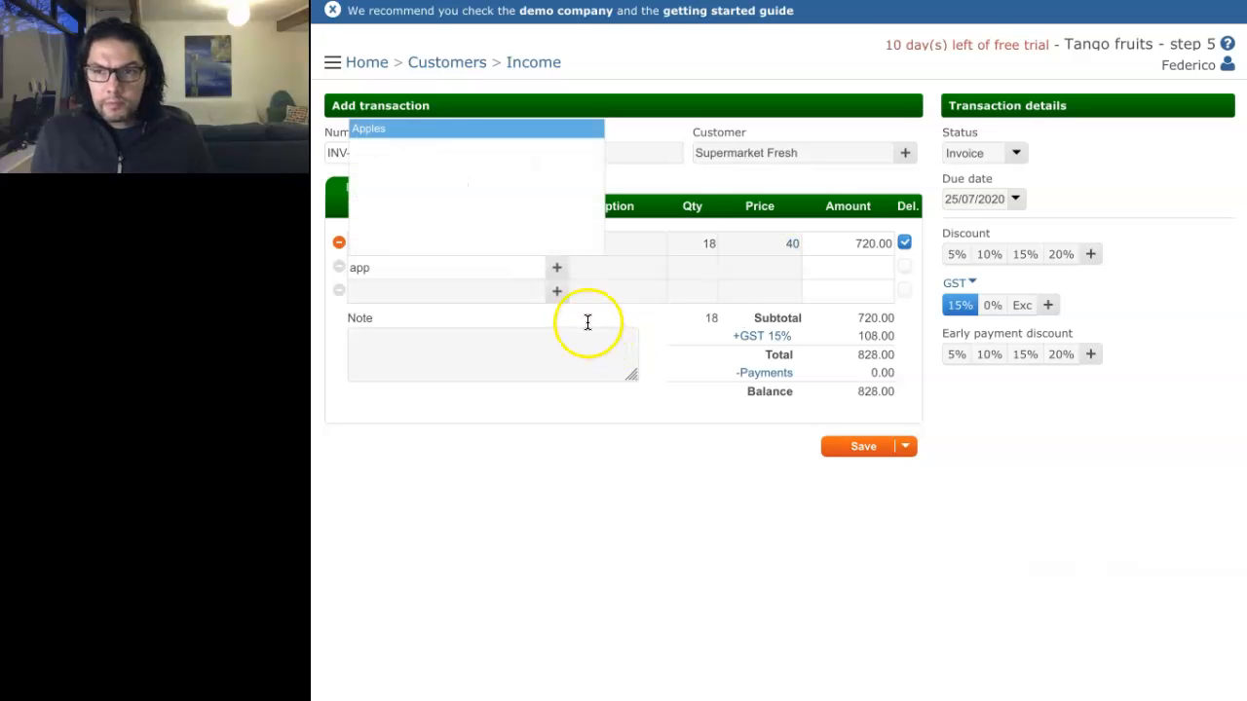
click(435, 130)
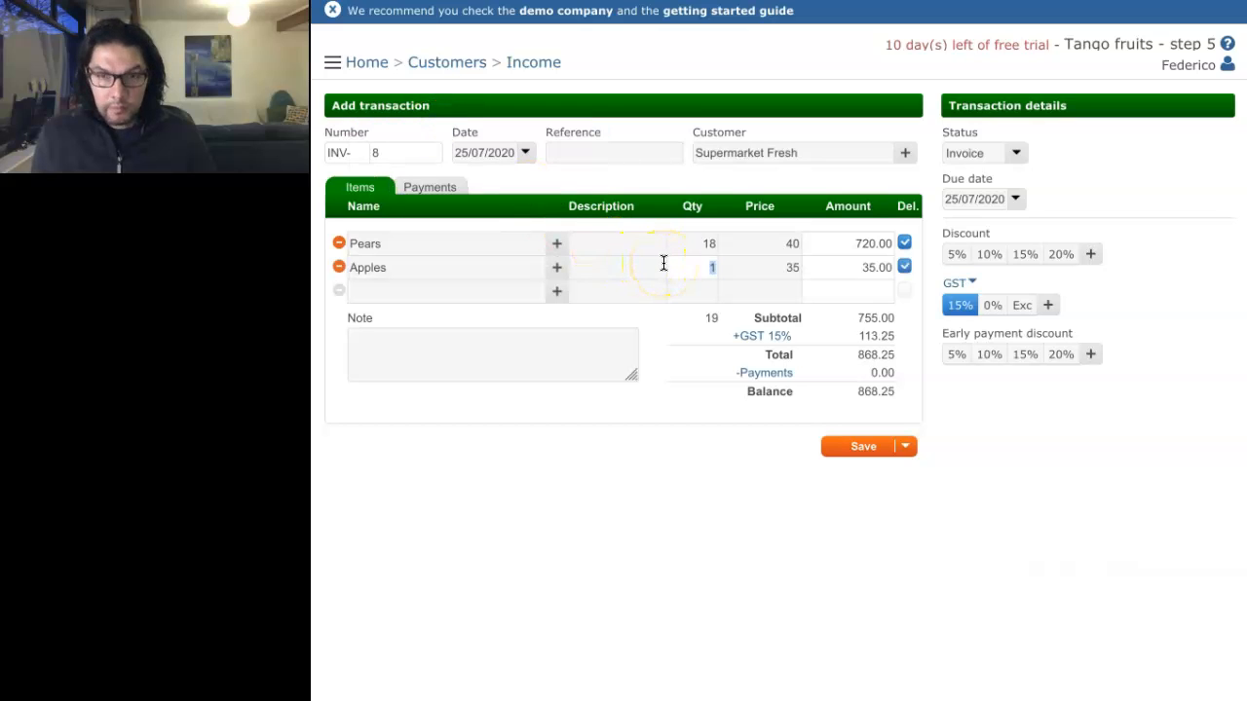
text(27)
key(Tab)
key(Tab)
Step: Add Oranges as the third item of the Supermarket Fresh invoice with quantity 12
text(ora)
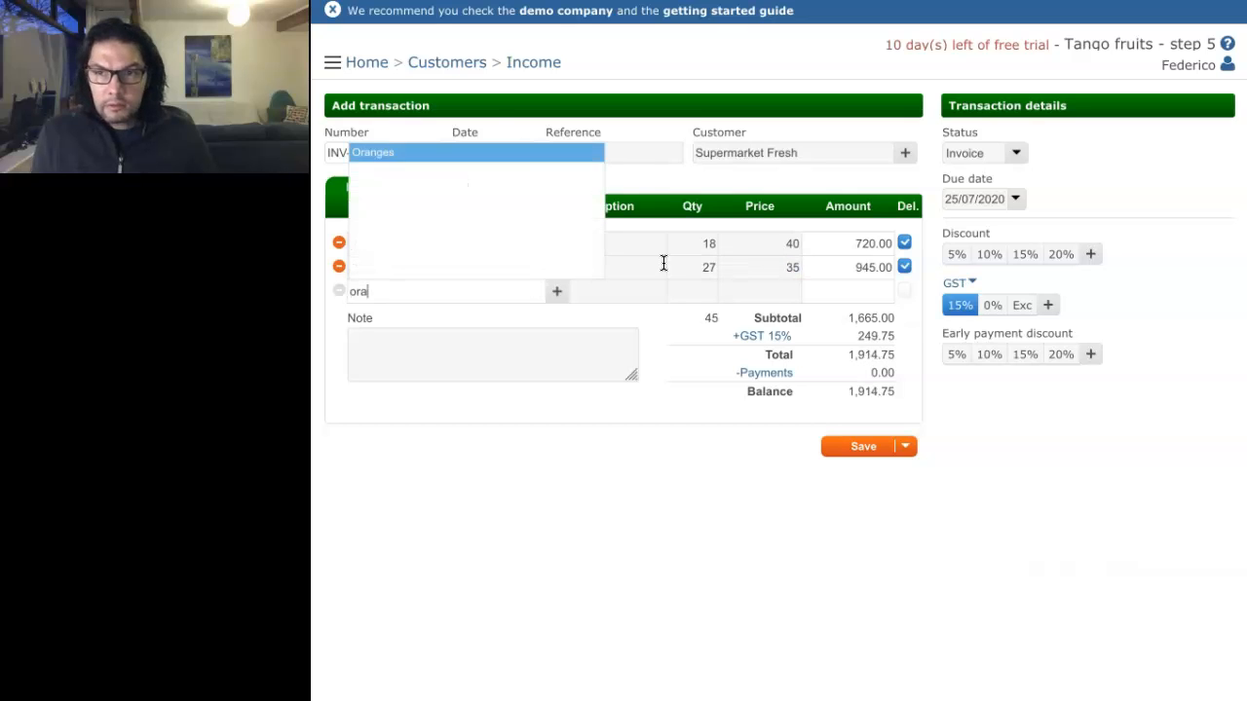
key(Return)
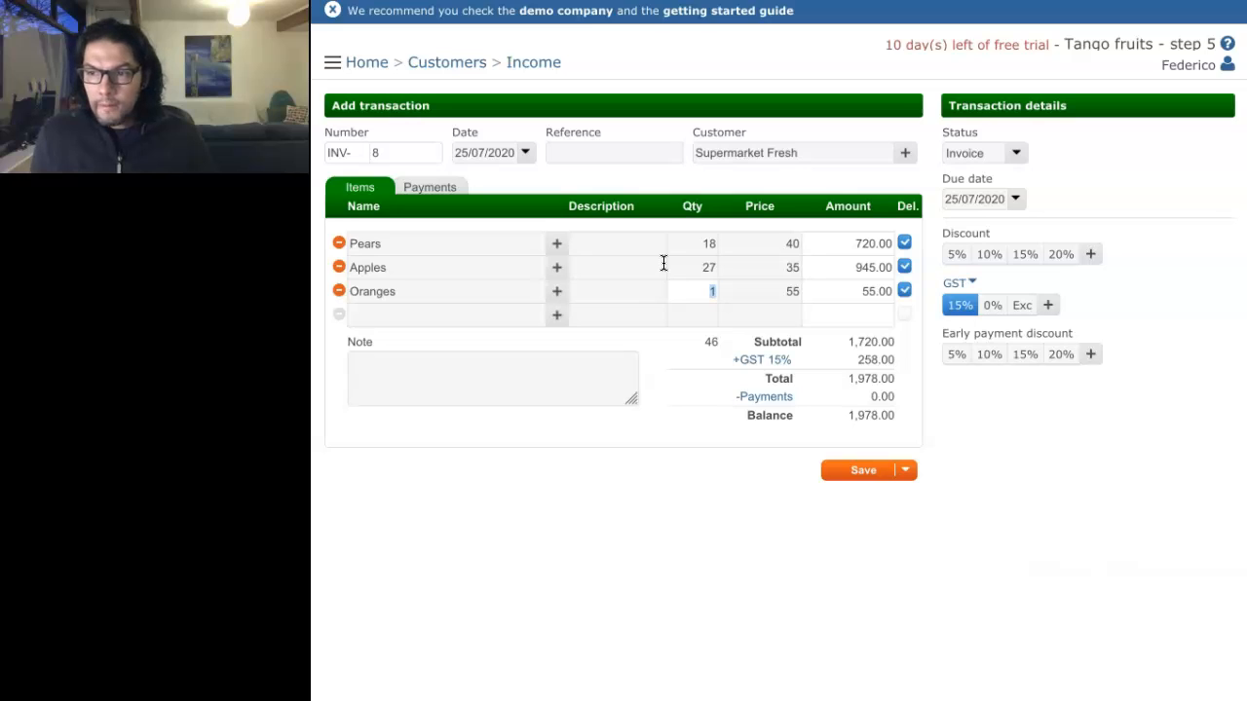
text(1)
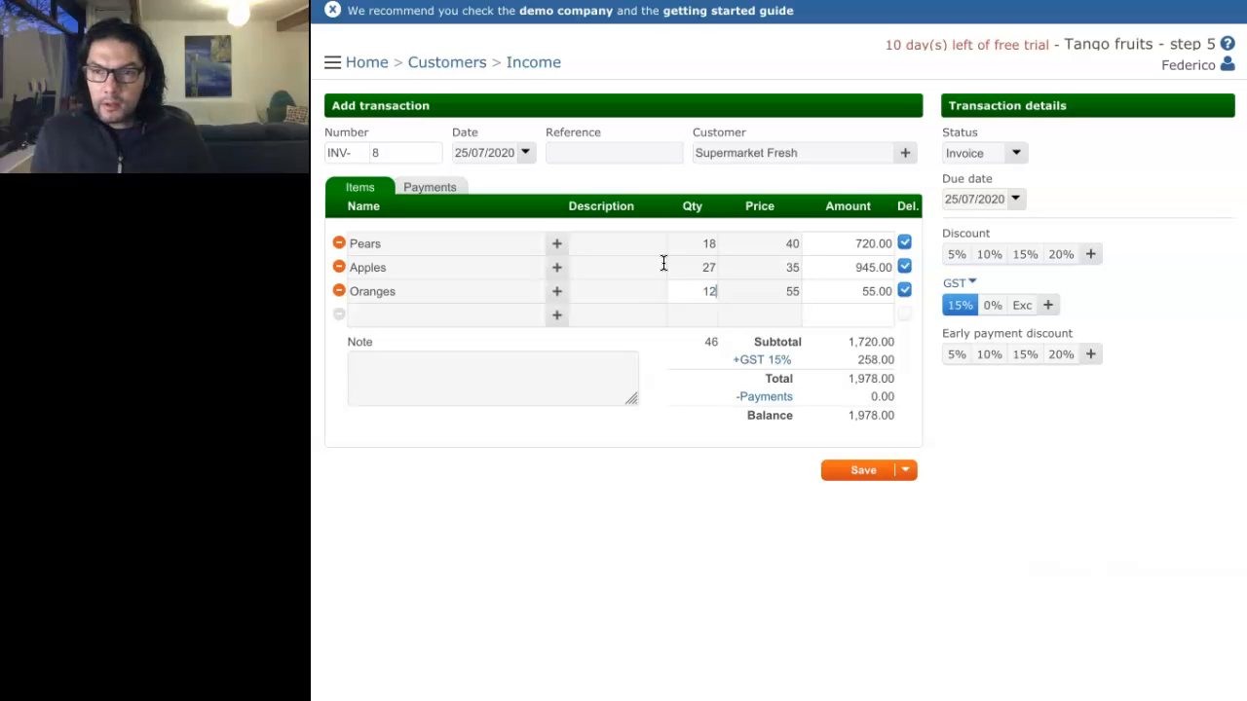
key(Tab)
key(Tab)
Step: Add Tomatoes as the fourth item of the Supermarket Fresh invoice with quantity 15
text(toma)
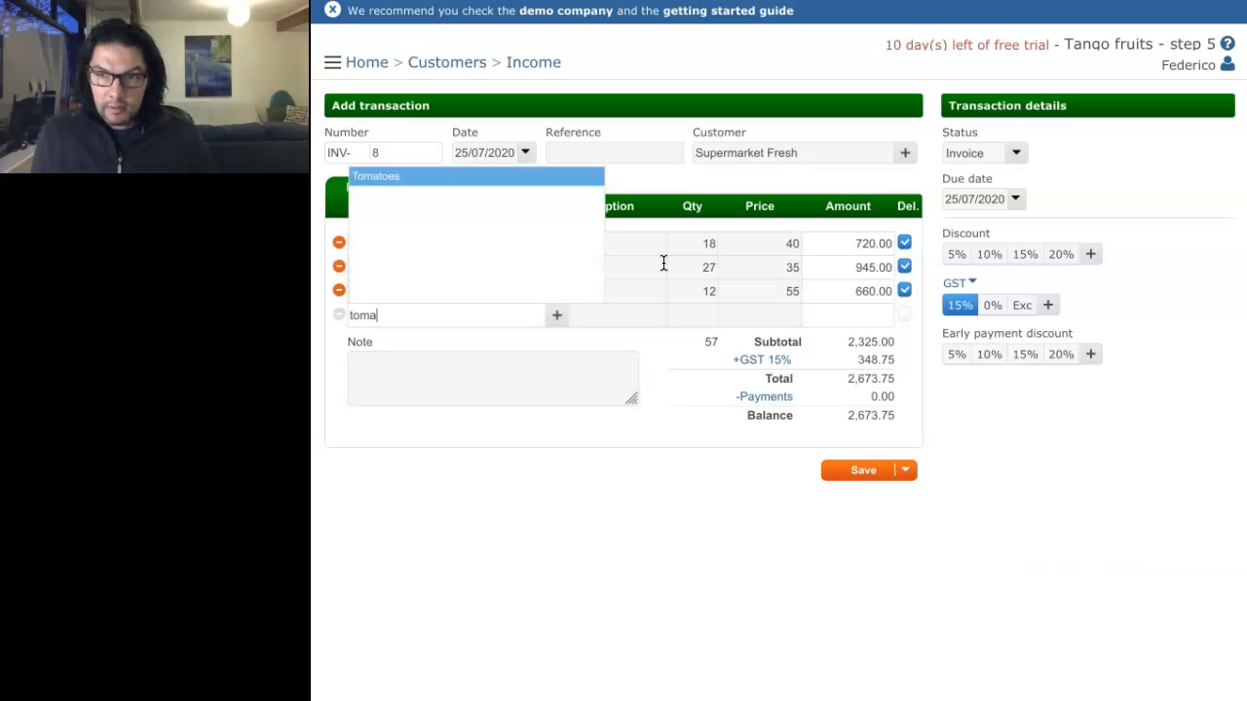
click(403, 177)
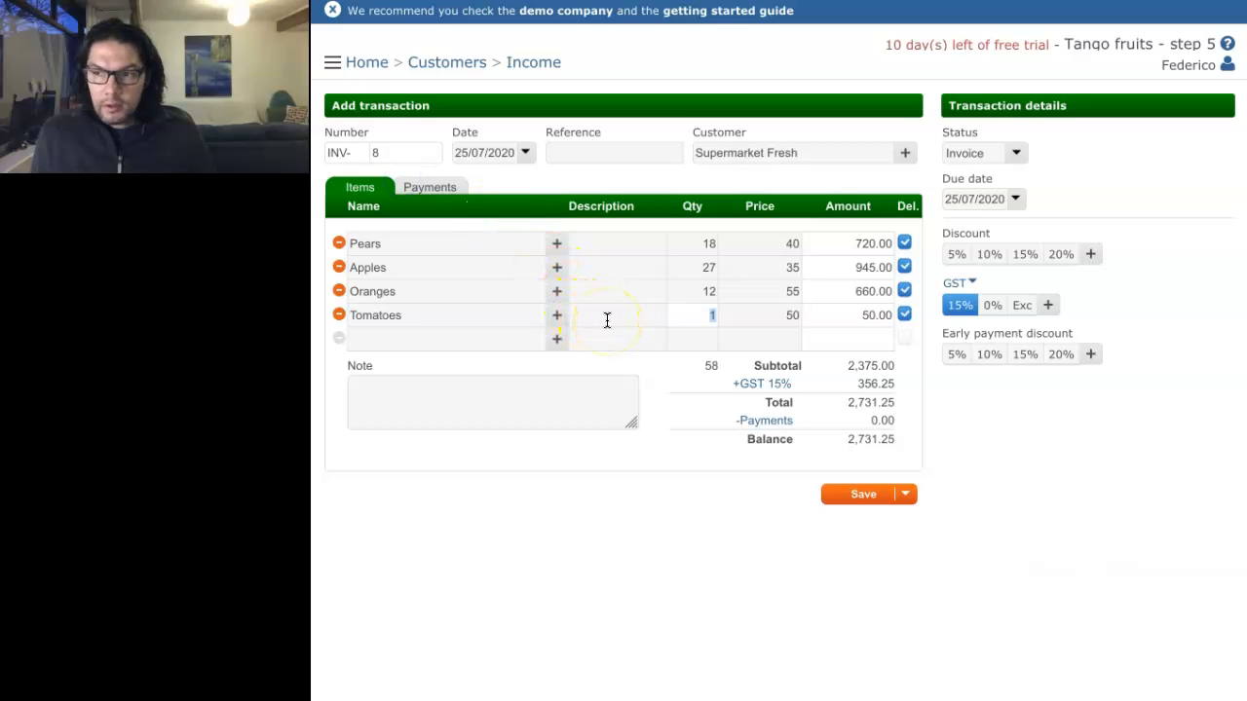
text(15)
key(Tab)
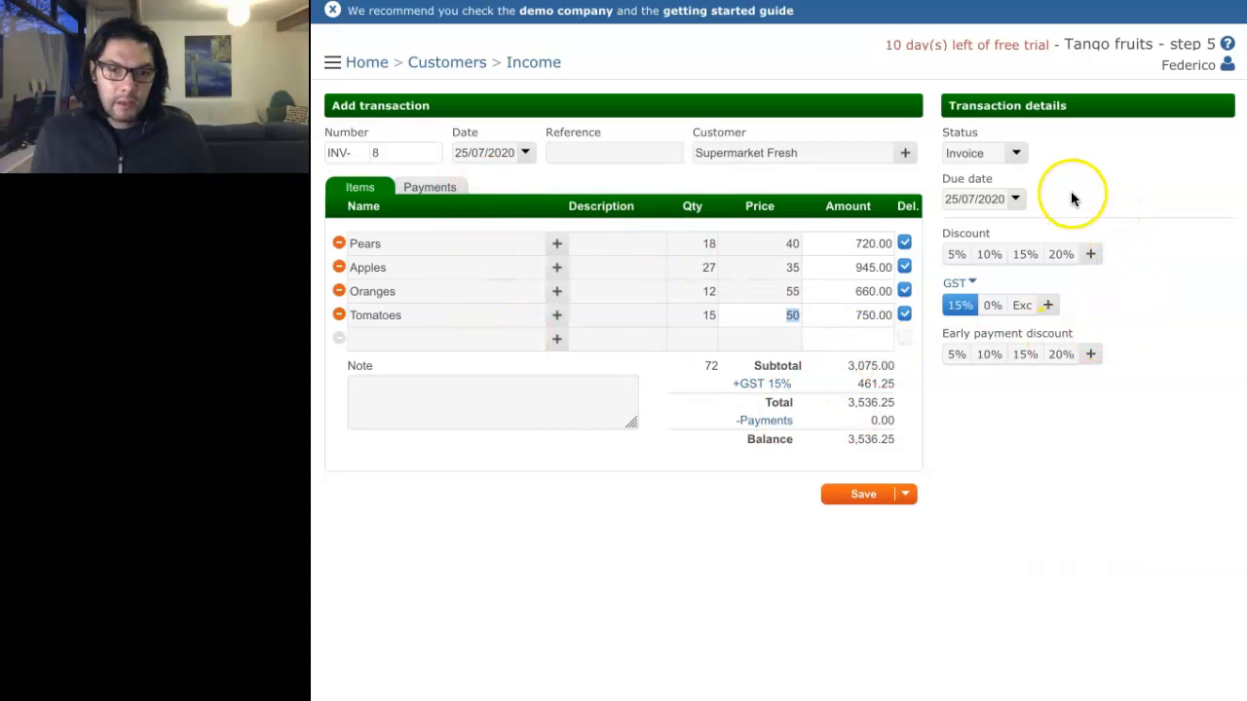
Step: Set the Supermarket Fresh invoice's due date to 30 days and save the invoice
click(1016, 199)
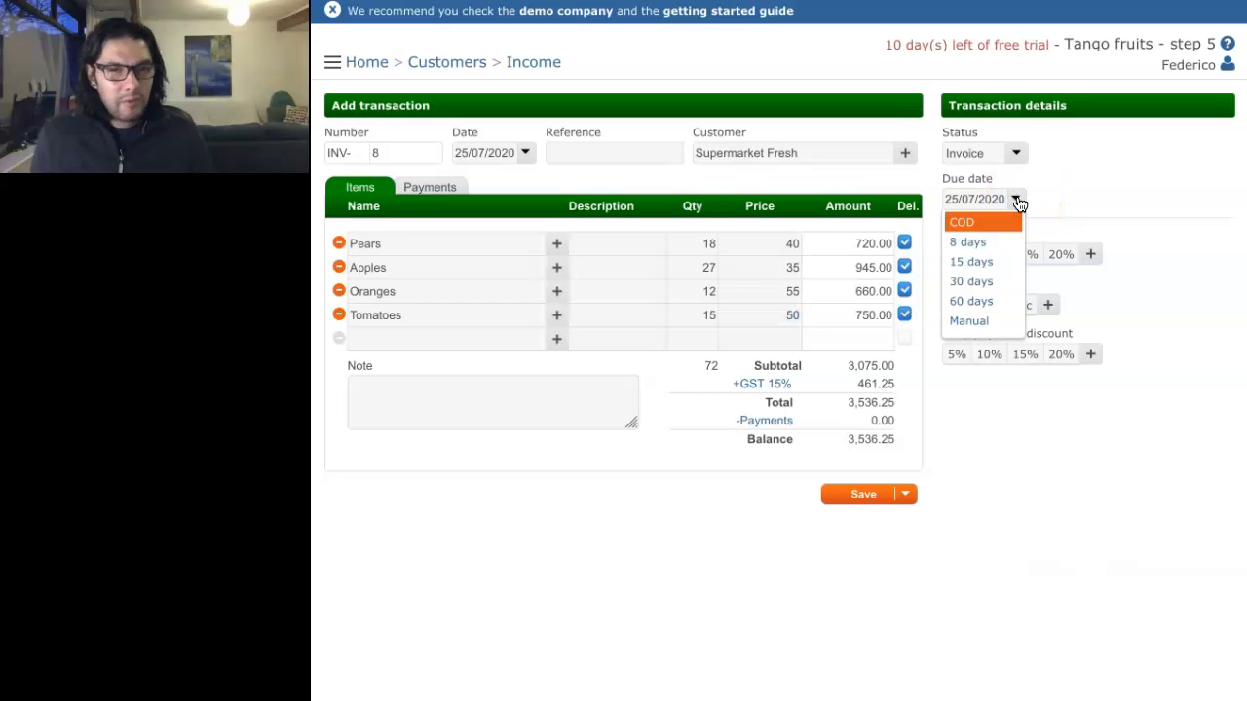
click(984, 280)
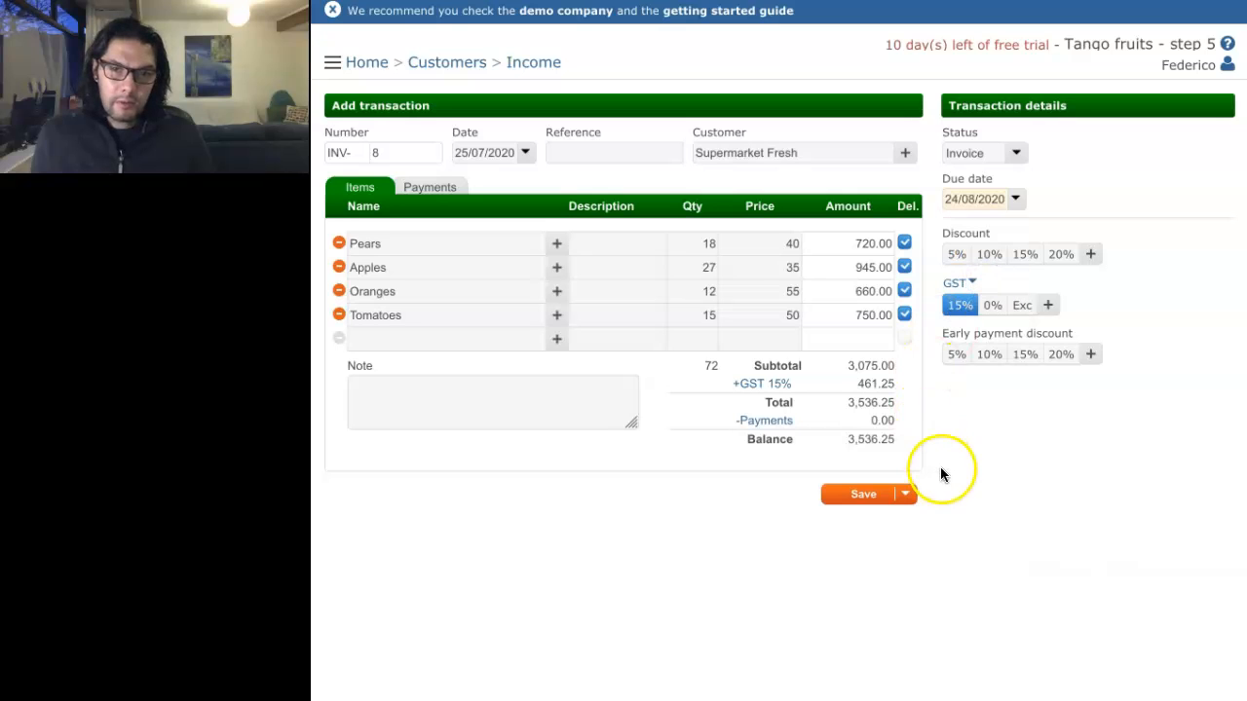
click(870, 498)
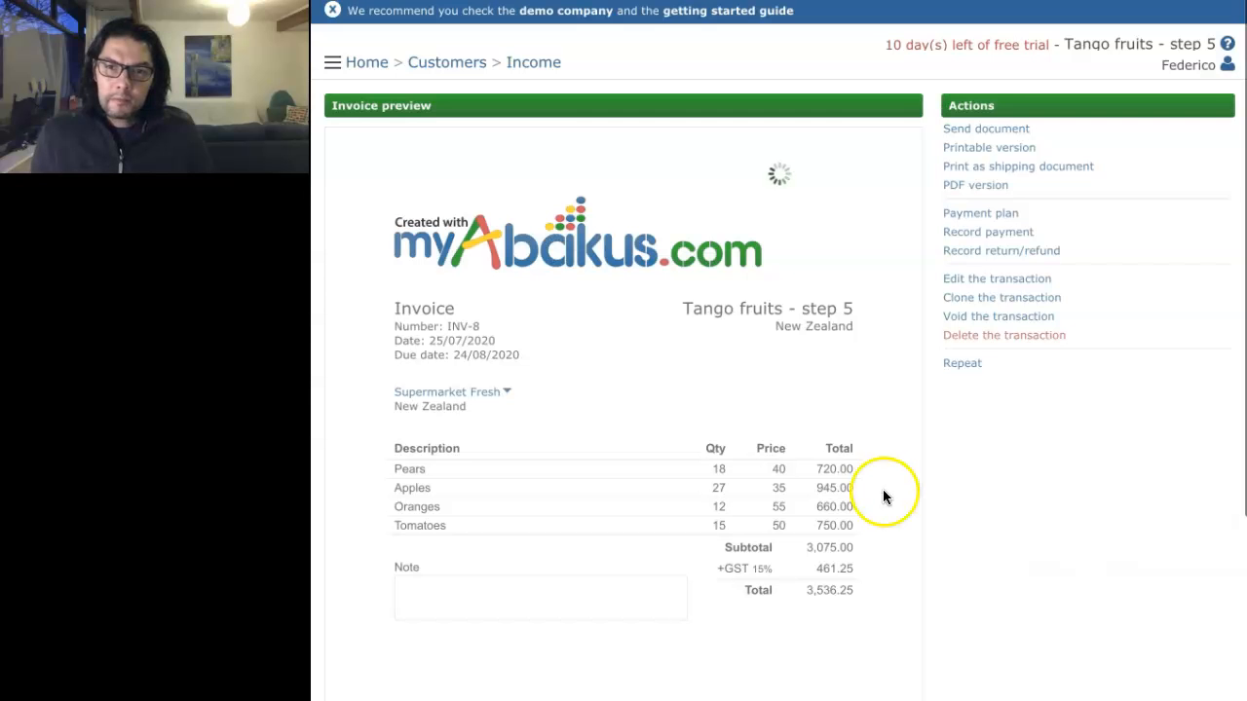
Step: Start a new income transaction for Corner Shop and create it as a new customer with the Small retailer price list
click(535, 65)
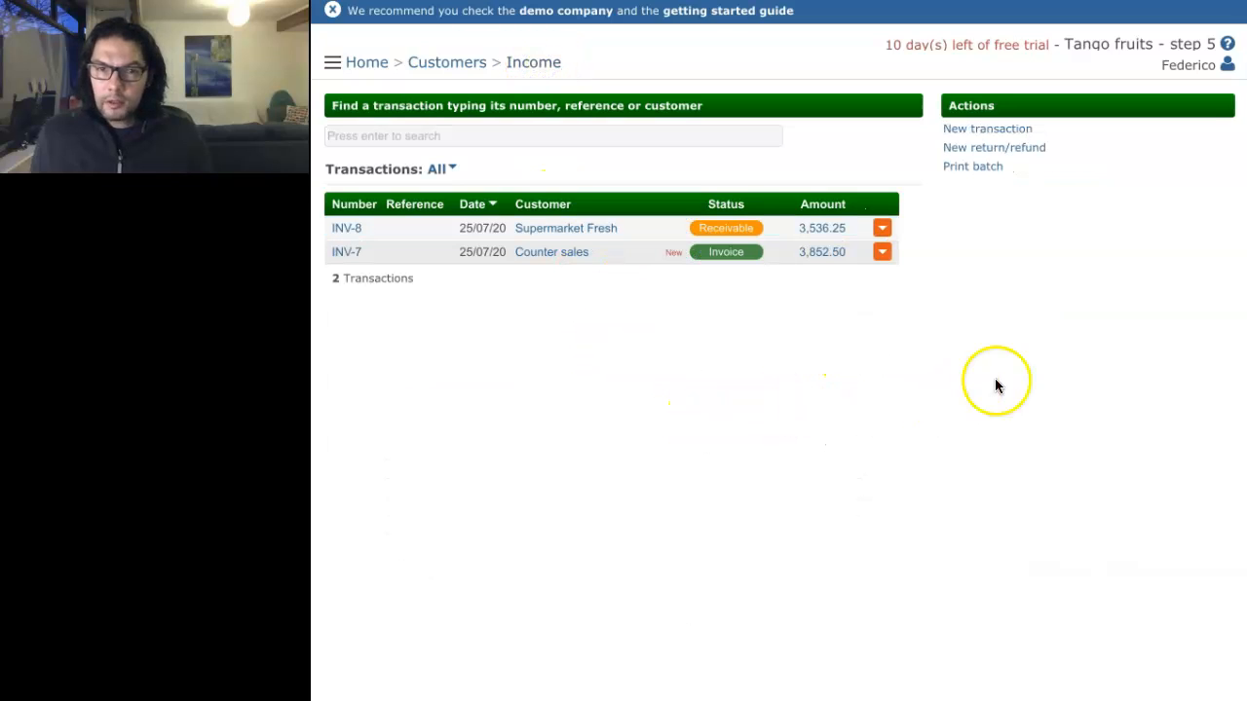
click(987, 134)
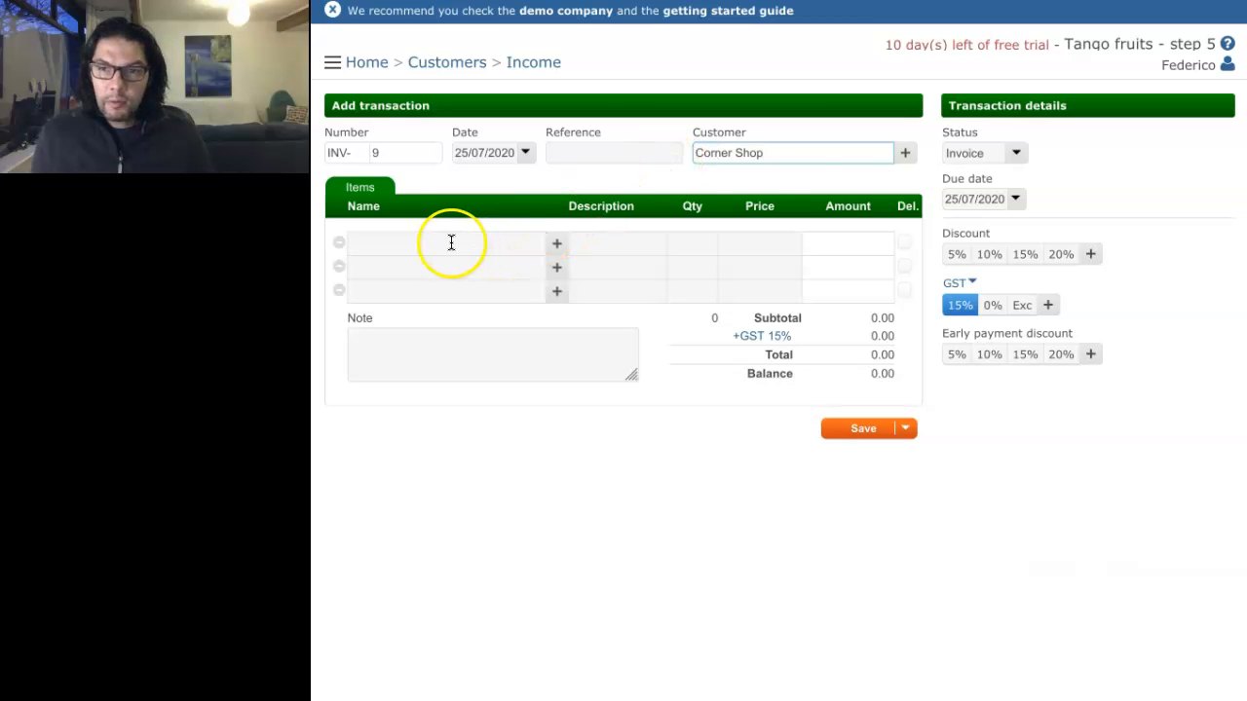
click(905, 156)
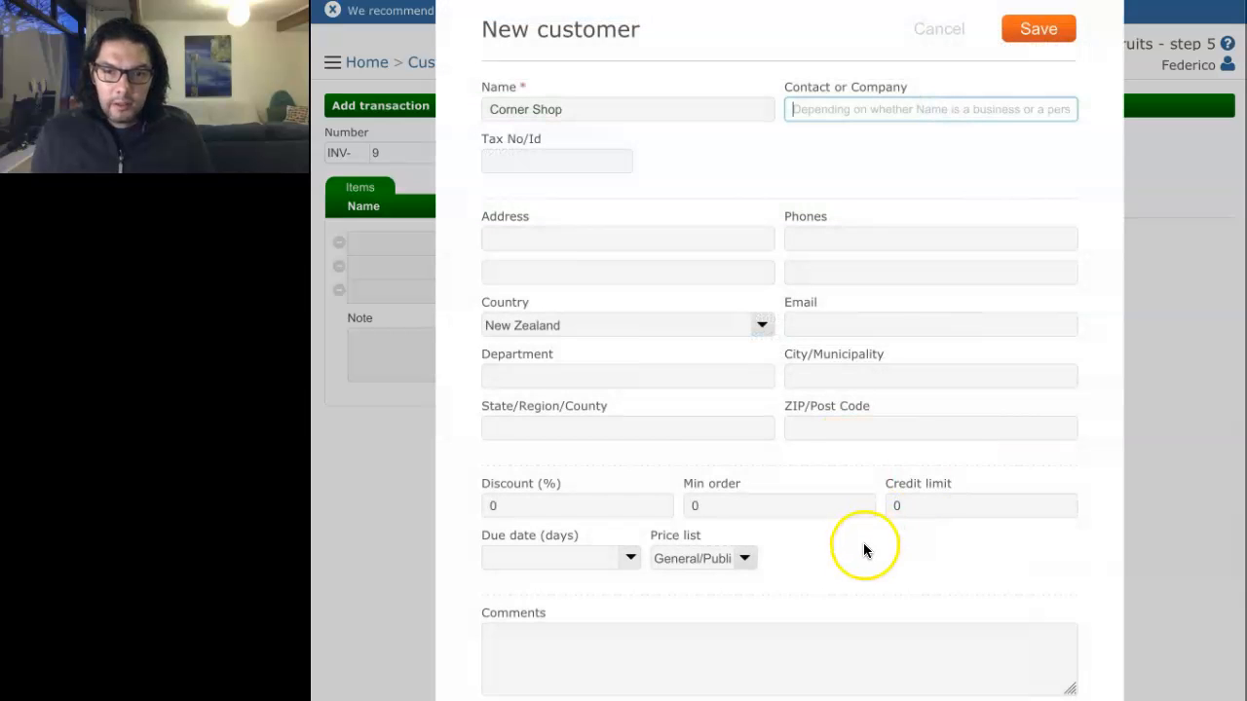
click(746, 558)
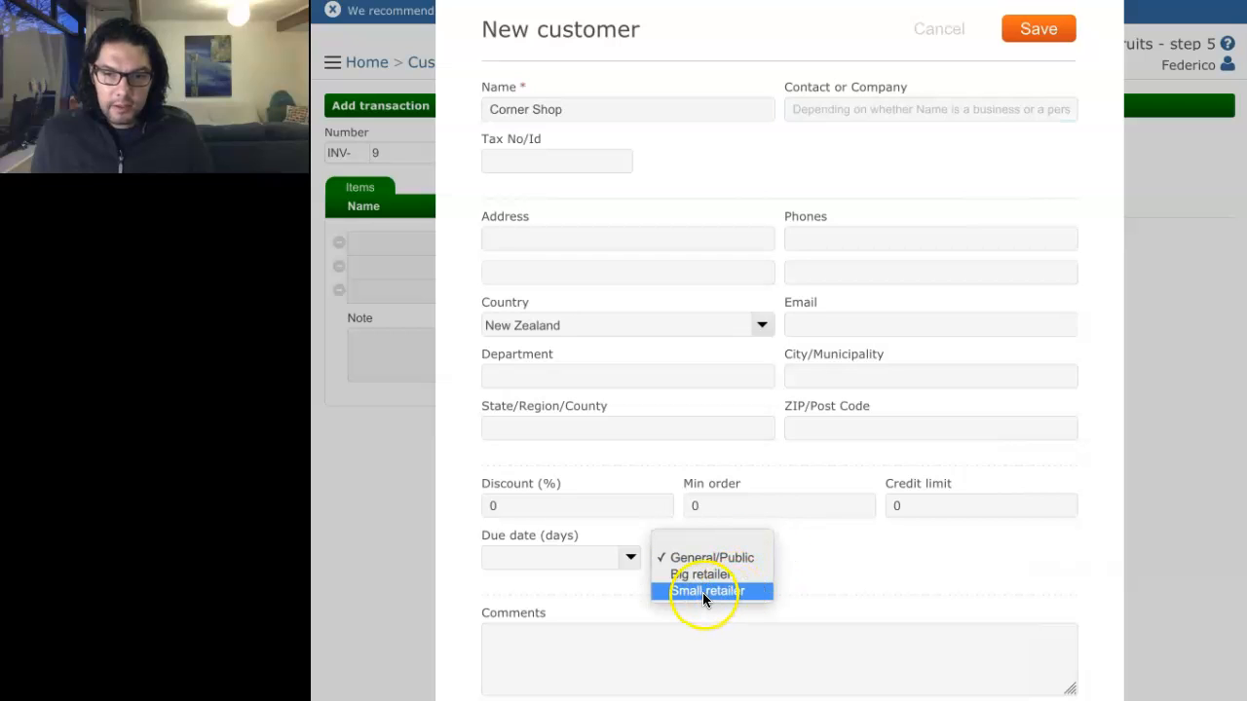
click(720, 591)
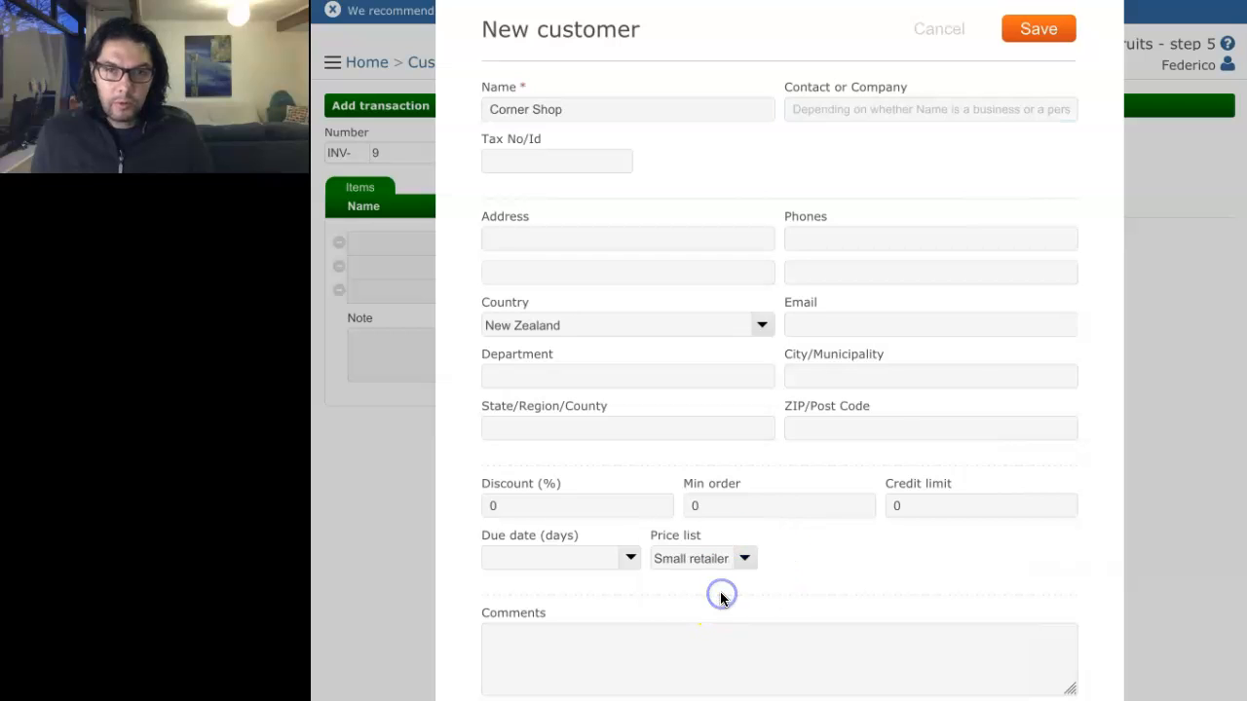
click(1049, 41)
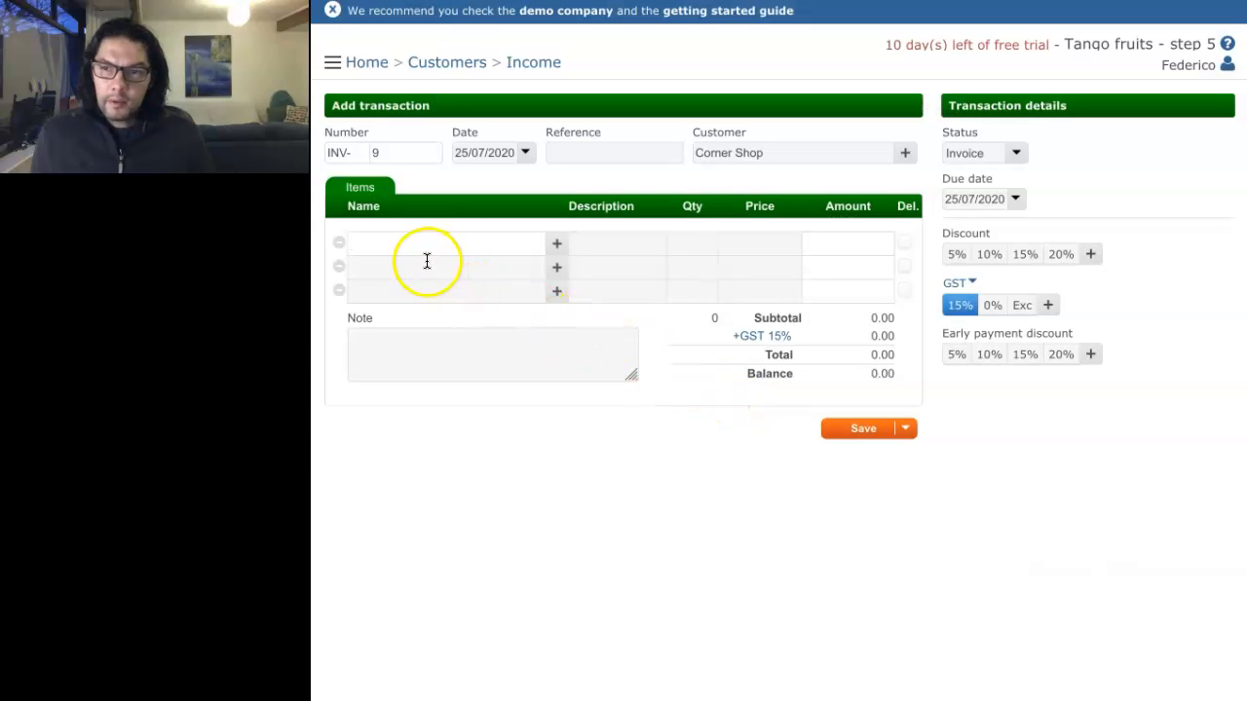
Step: Add Pears as the first item of the Corner Shop invoice with quantity 10
click(386, 246)
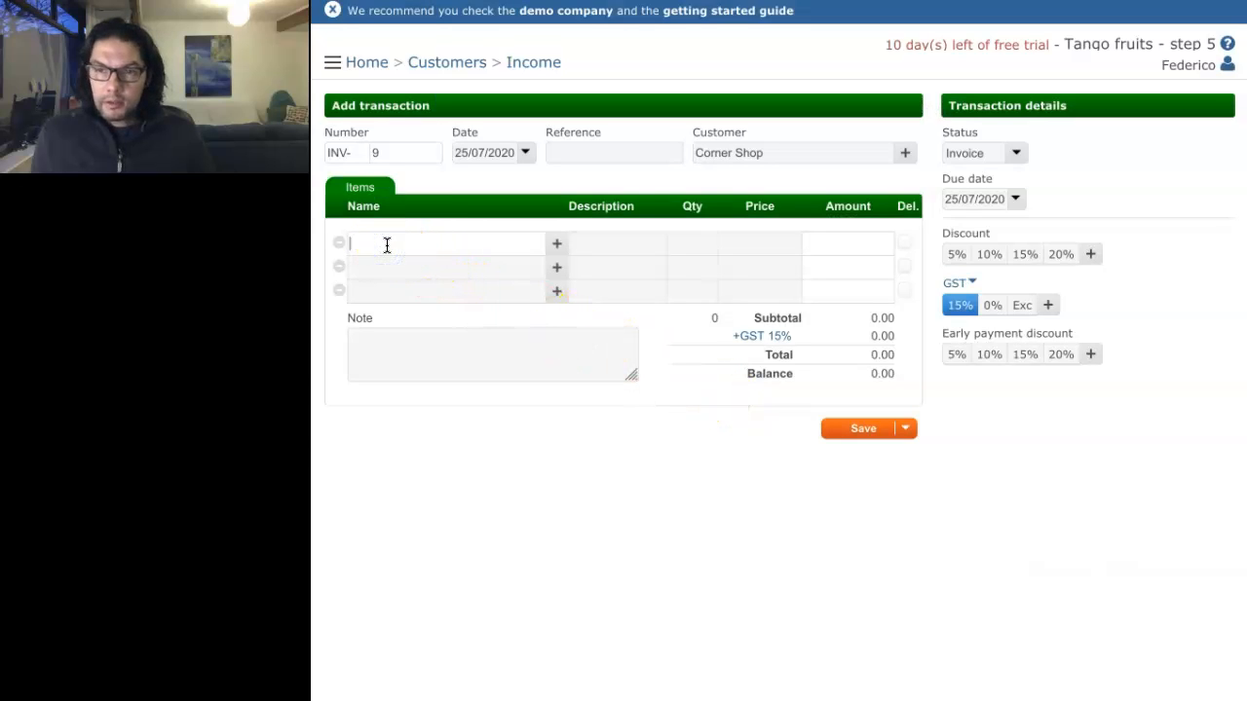
text(pear)
key(Return)
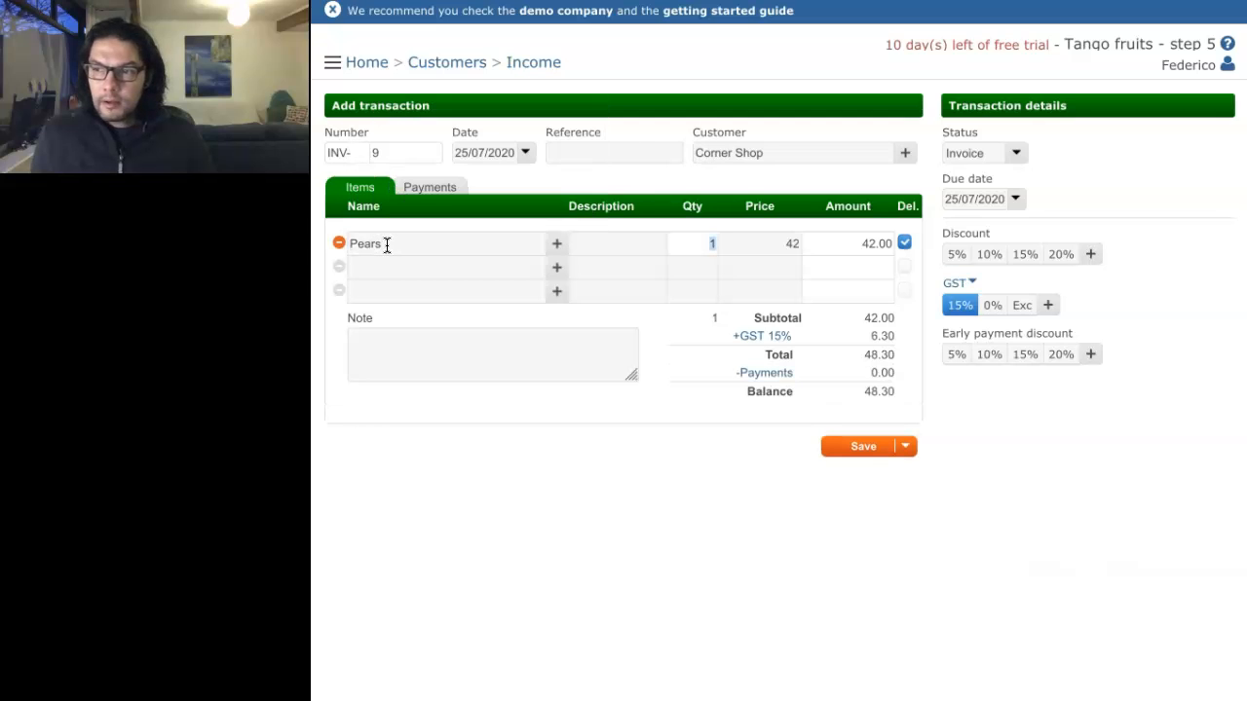
key(Tab)
key(Tab)
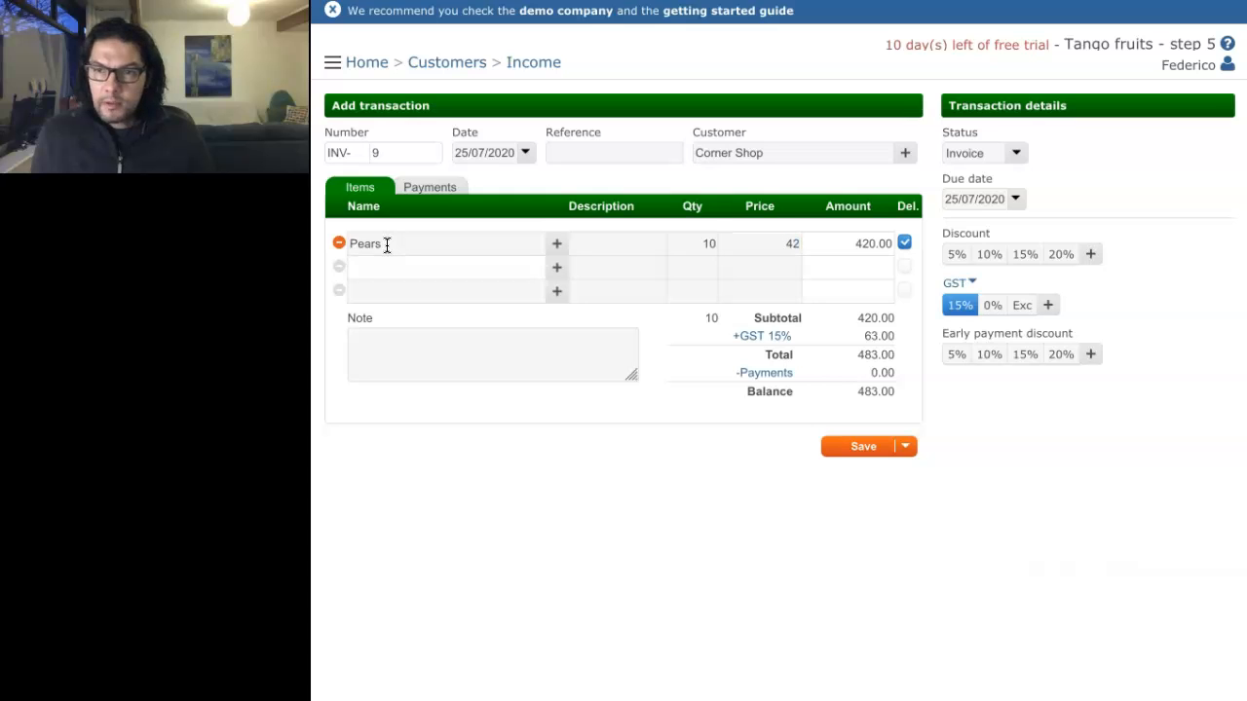
Step: Add Apples as the second item of the Corner Shop invoice with quantity 12
text(appl)
key(Return)
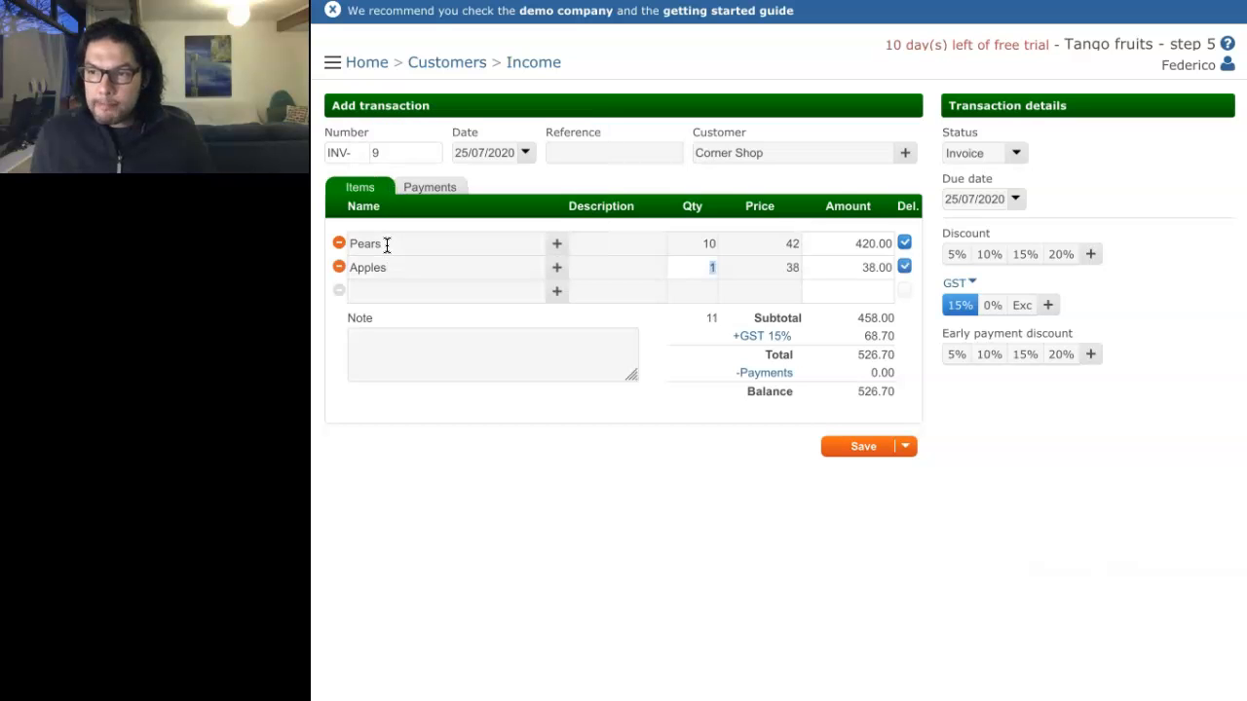
key(Tab)
key(Tab)
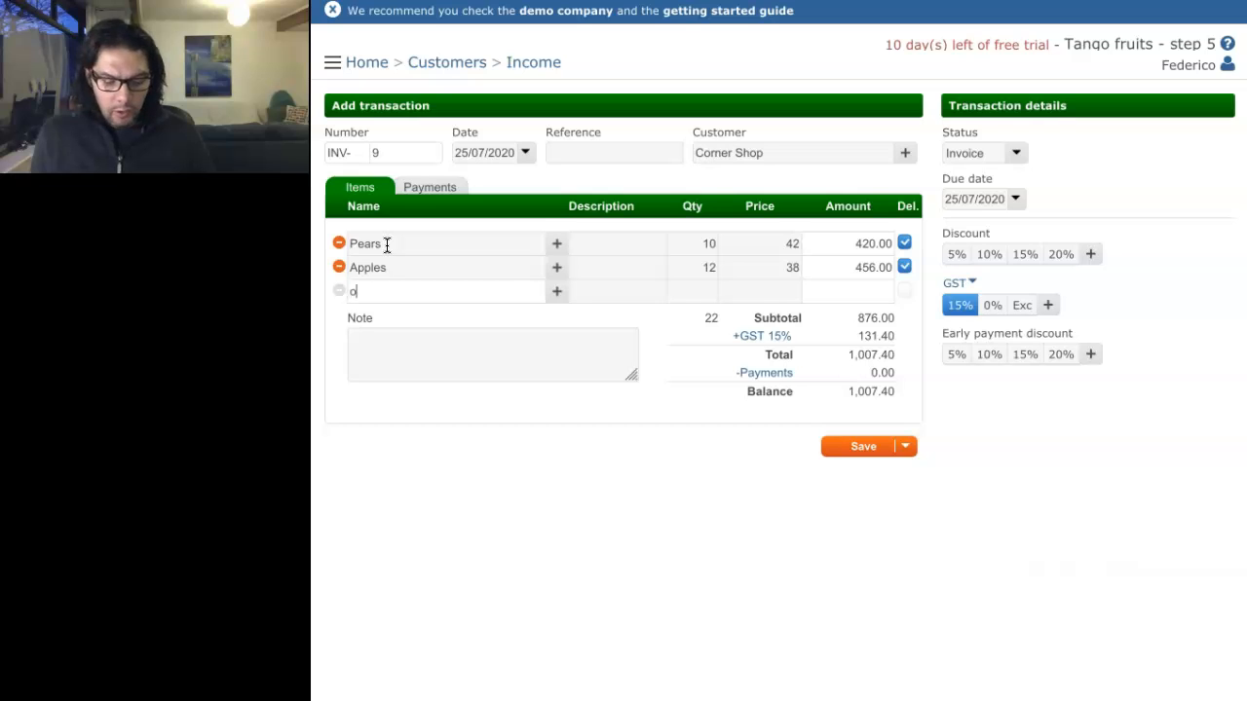
Step: Add Oranges with quantity 8 and Tomatoes with quantity 5 to the Corner Shop invoice
text(ora)
key(Return)
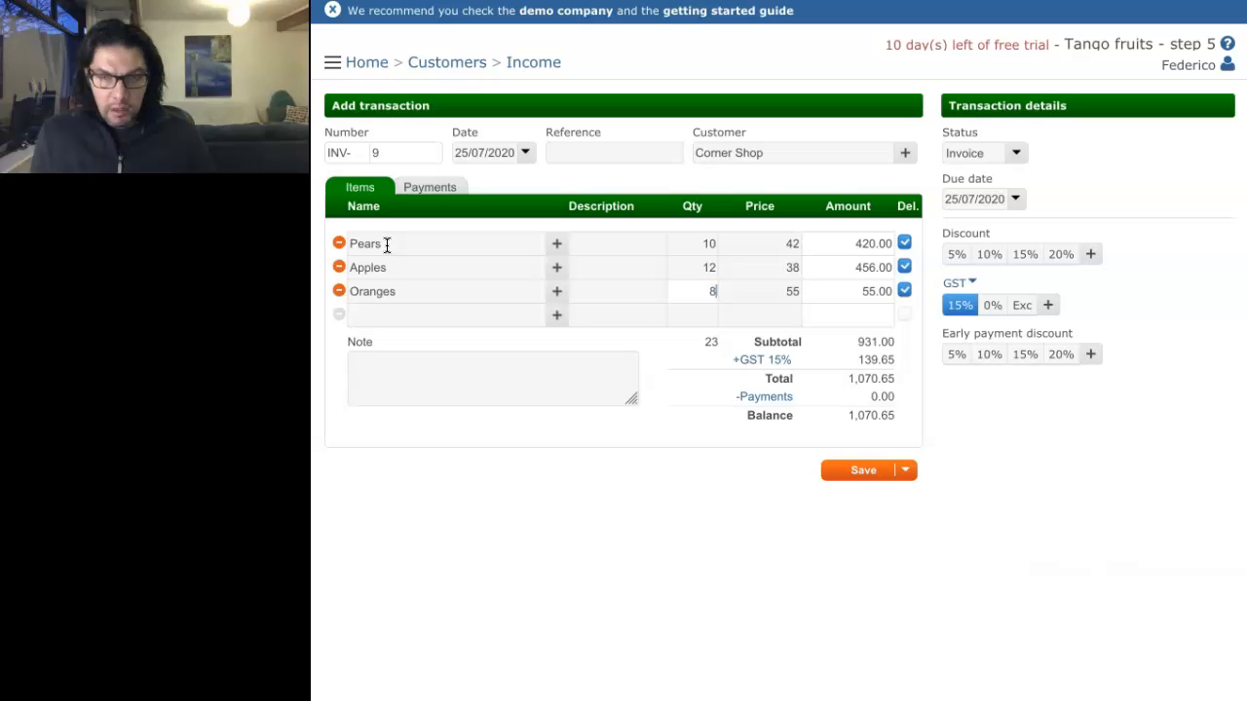
text(8)
key(Tab)
key(Tab)
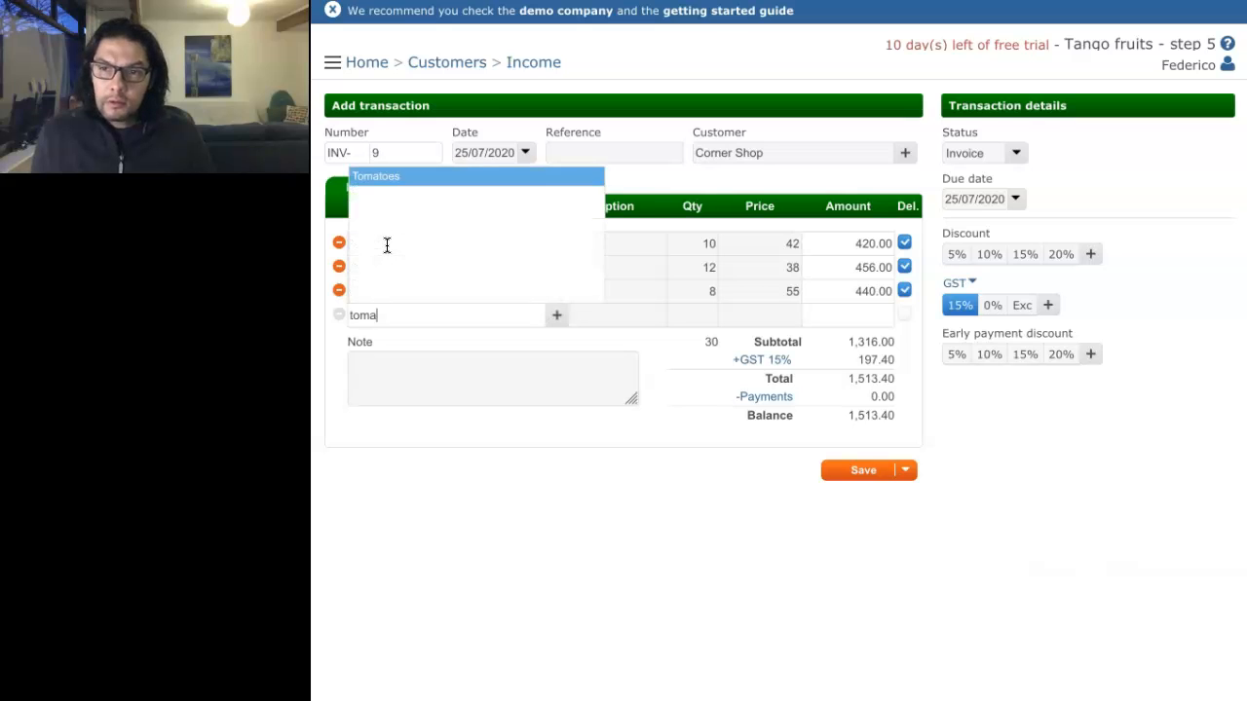
key(Return)
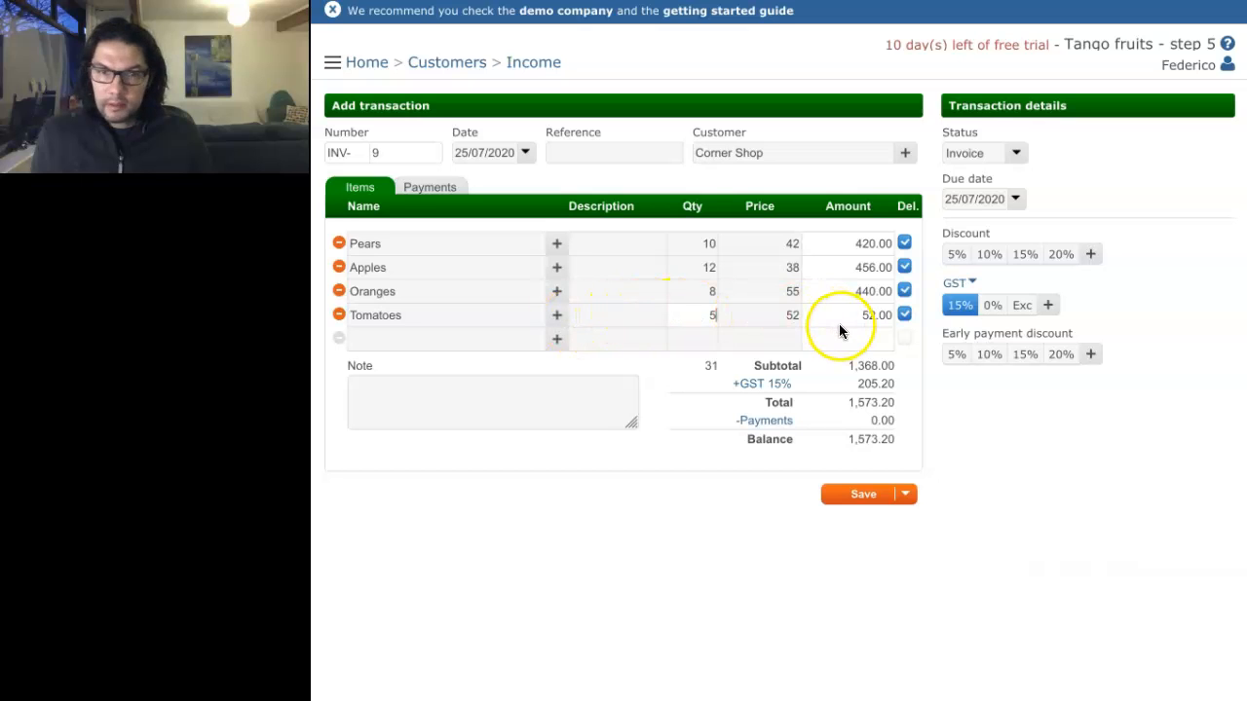
Step: Set the Corner Shop invoice's due date to 15 days and save the invoice
click(1017, 201)
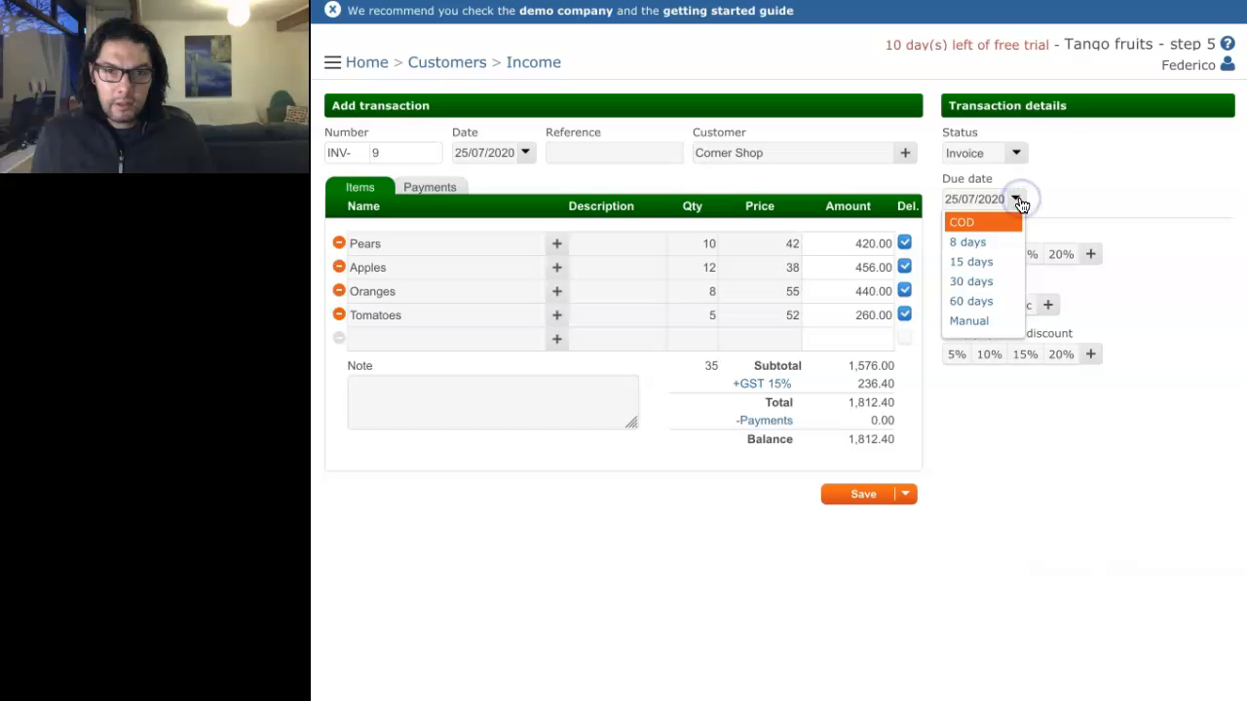
click(981, 265)
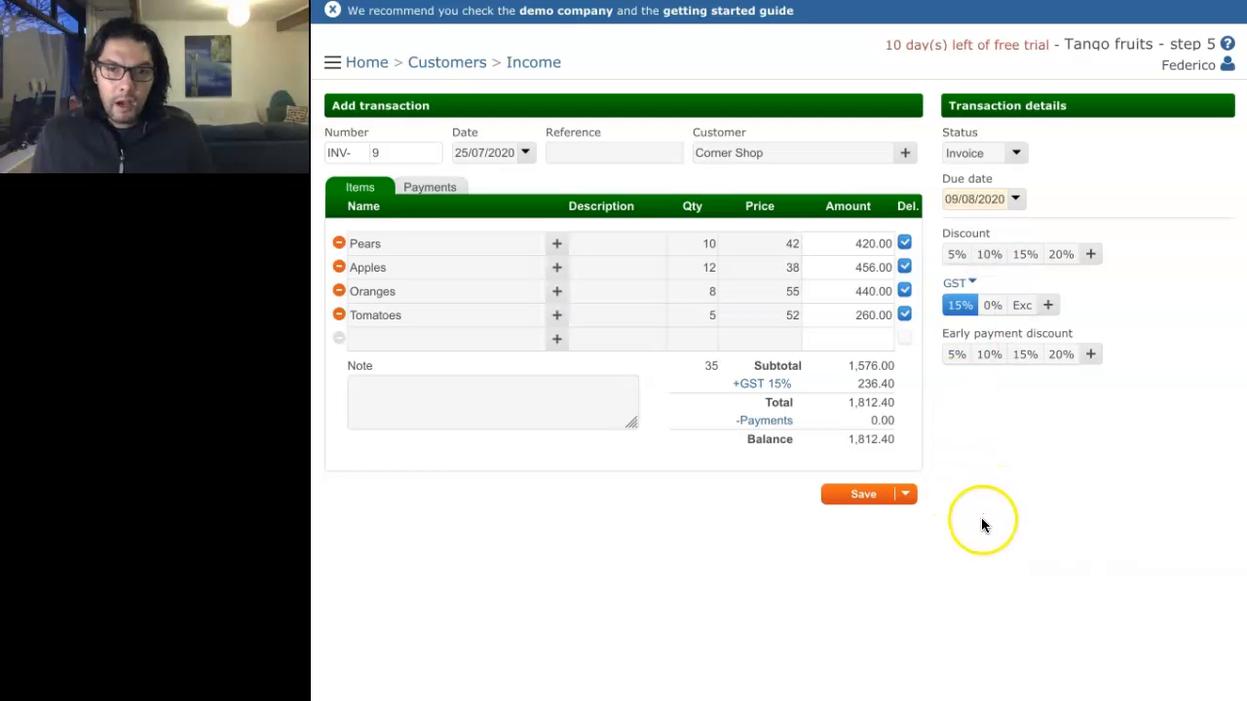
click(873, 499)
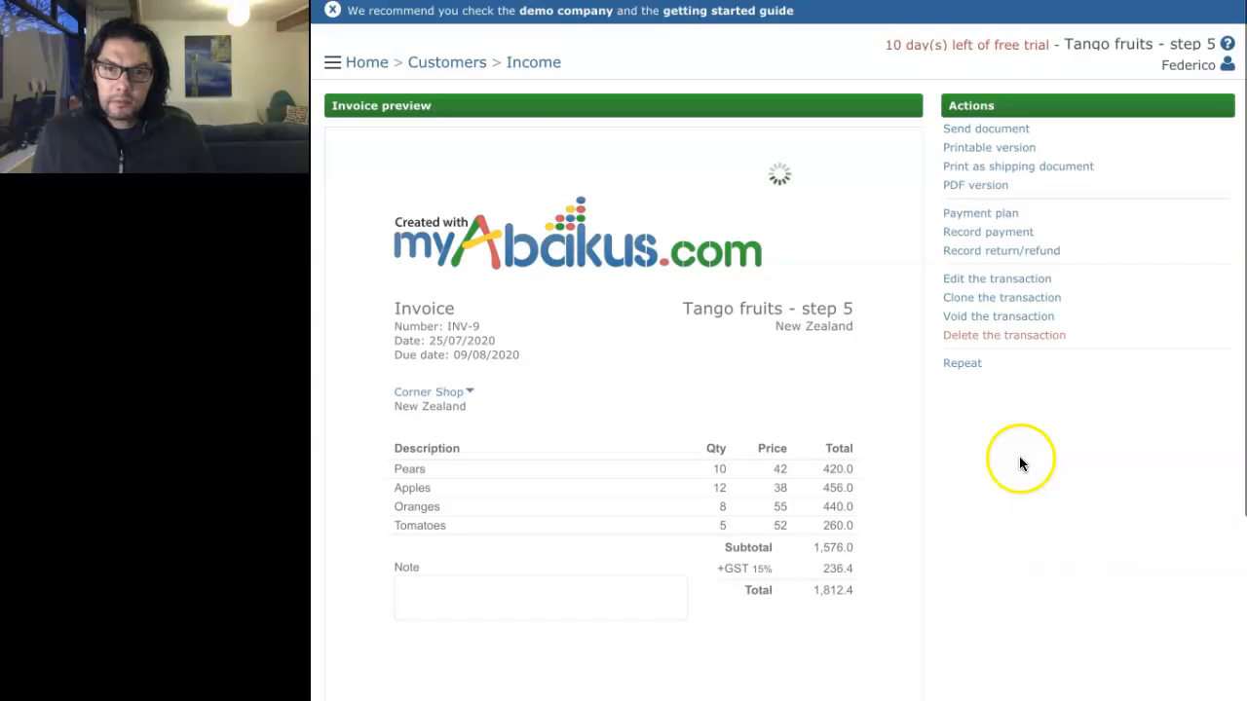
Step: Check the recorded invoices in the income list and review the balance sheet on the home page
click(534, 62)
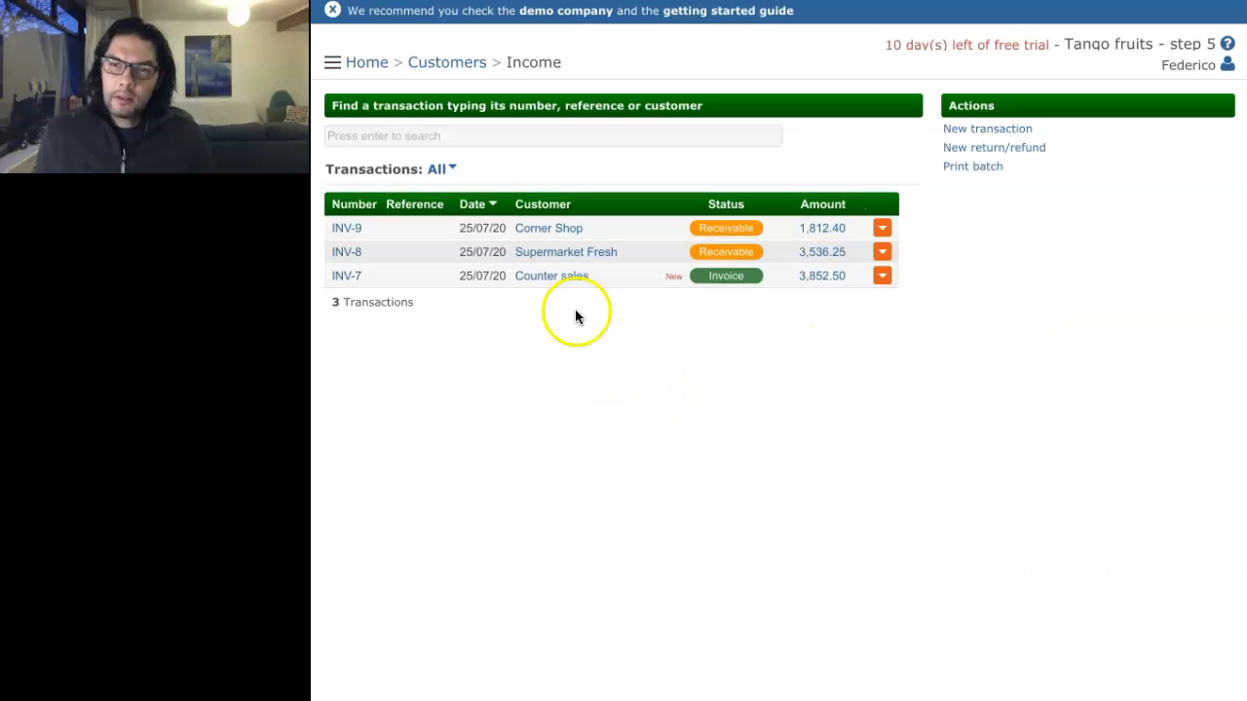
click(371, 64)
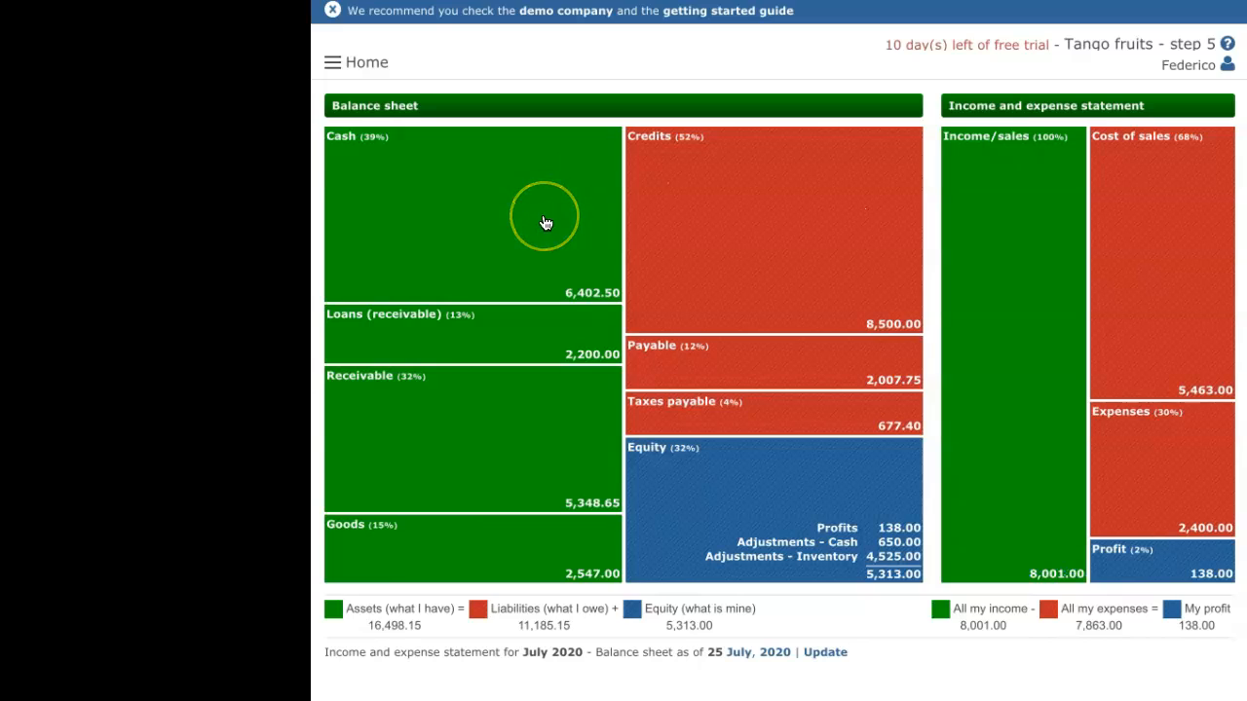
click(524, 217)
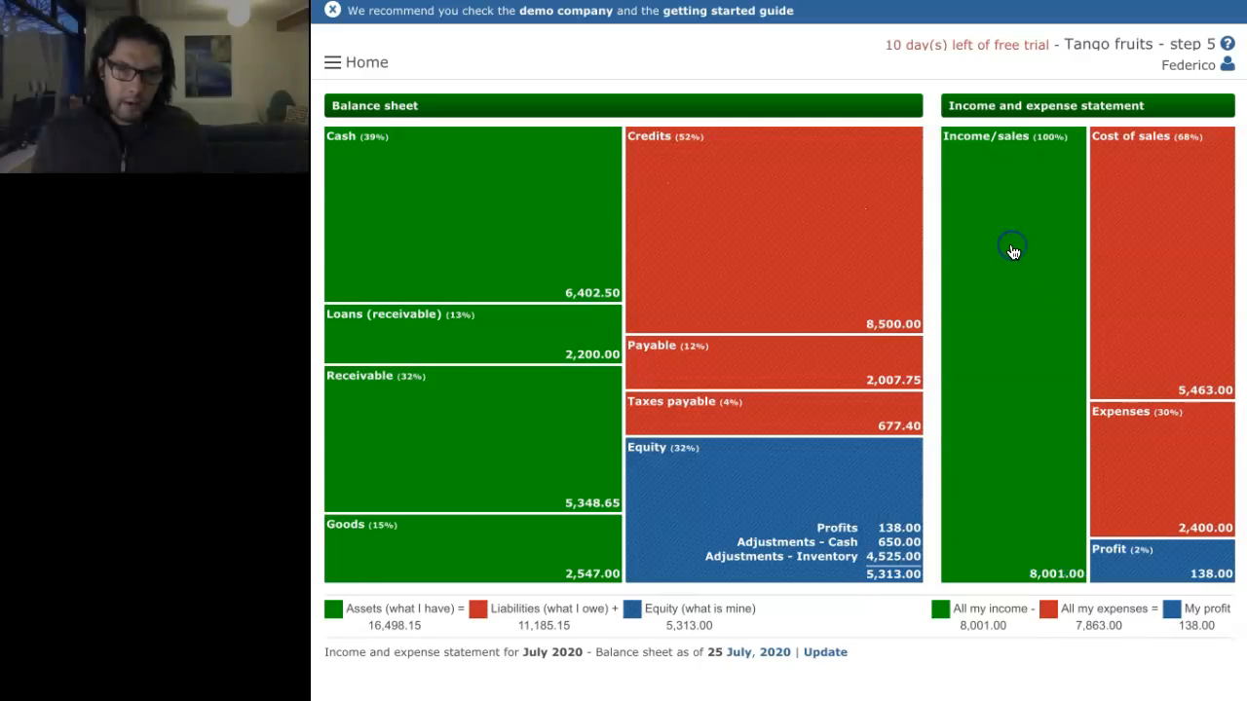
Step: Open the July 2020 profit report and examine the breakdowns of Income/sales, Cost of sales and Expenses
click(1191, 145)
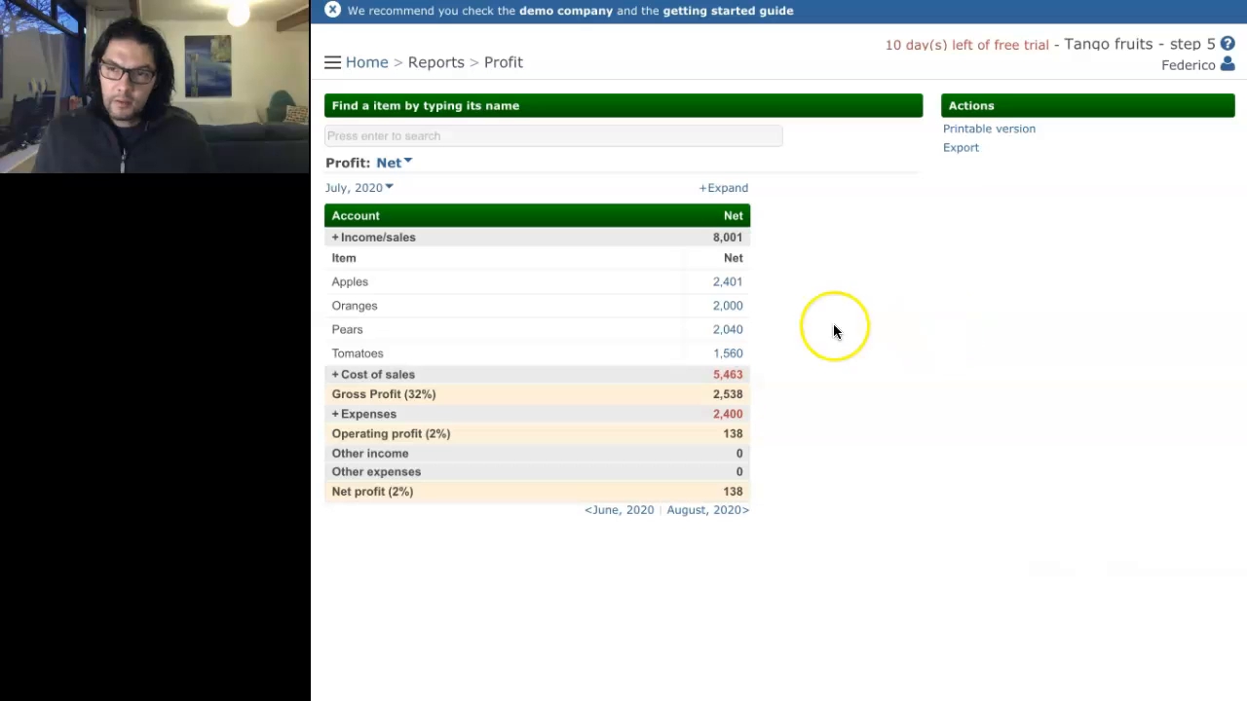
click(411, 238)
click(400, 238)
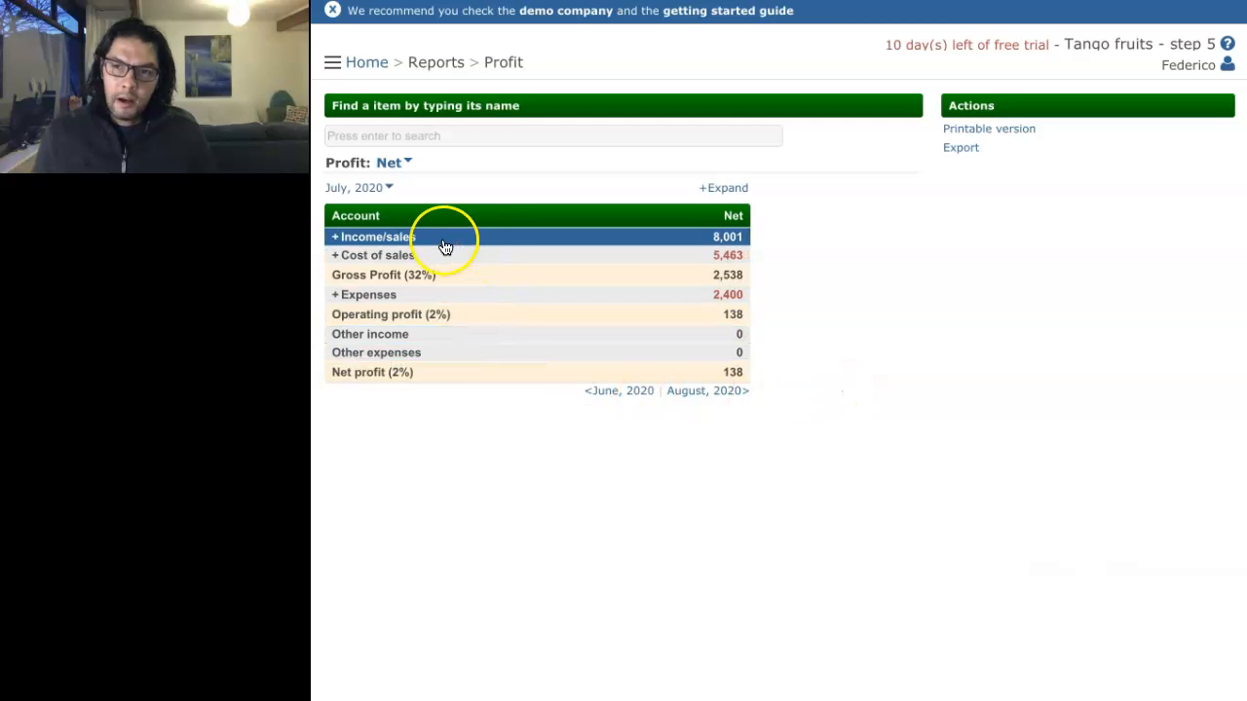
click(413, 297)
click(413, 295)
click(413, 256)
click(412, 256)
click(416, 239)
click(416, 239)
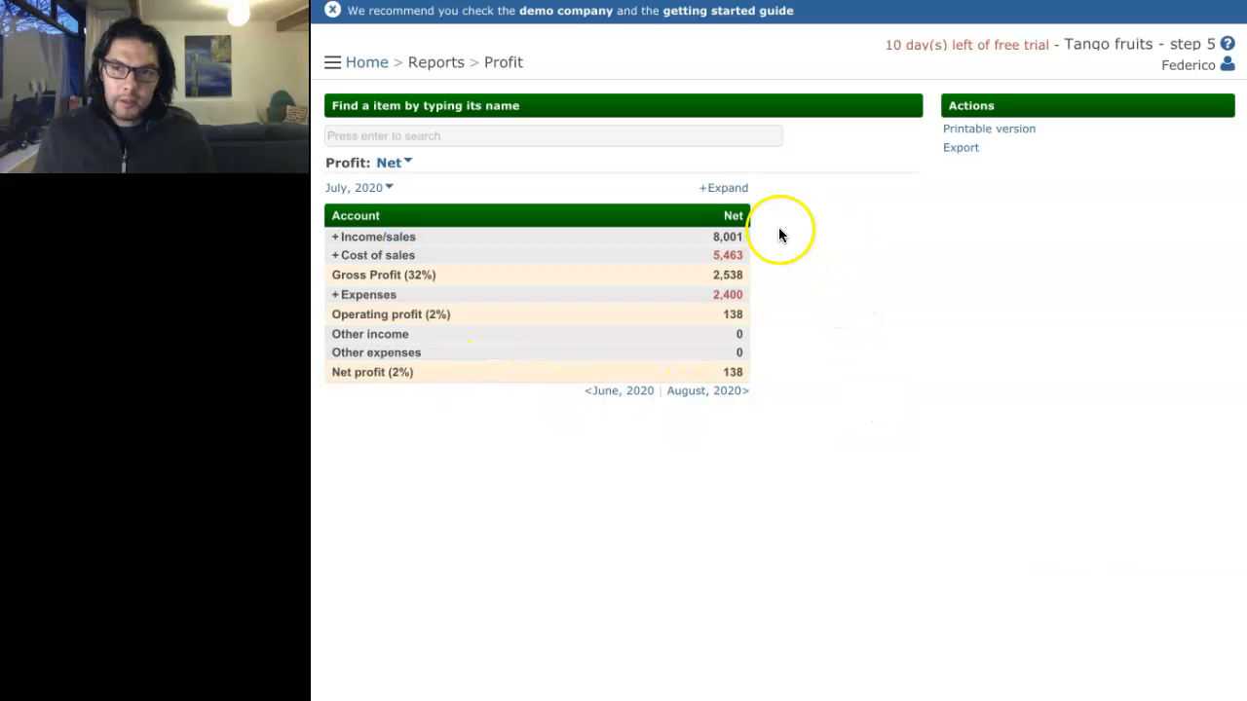
click(369, 63)
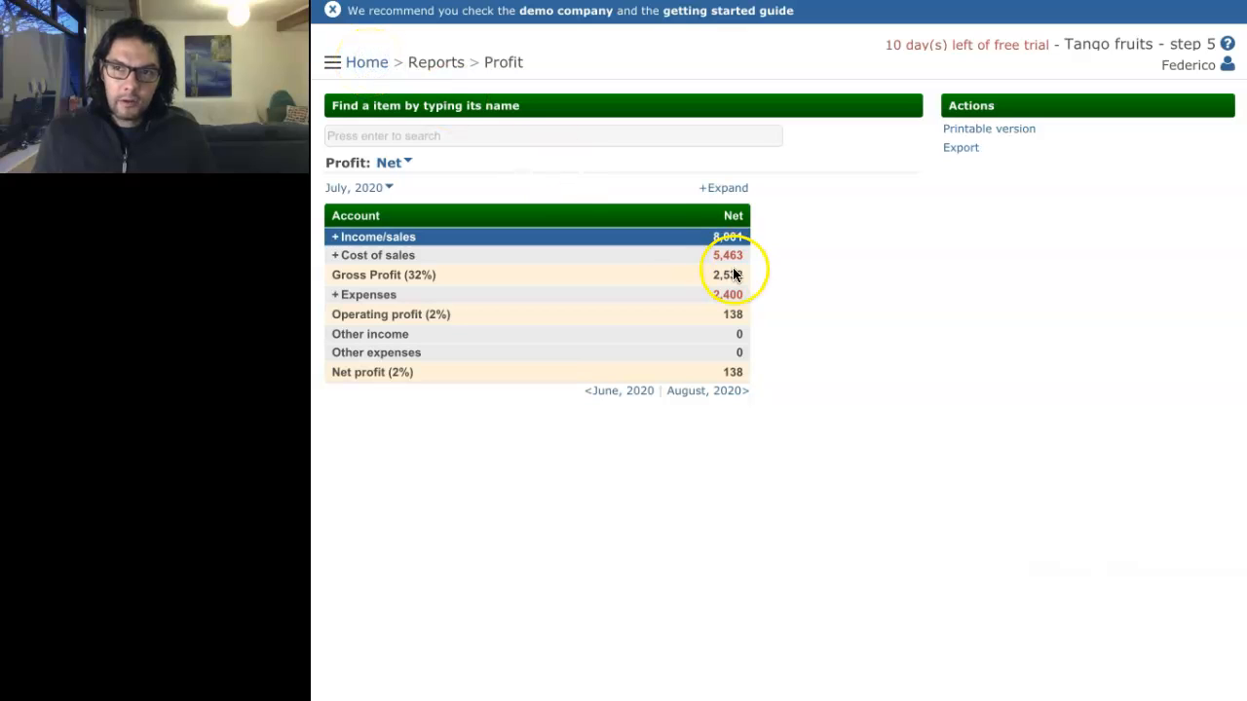